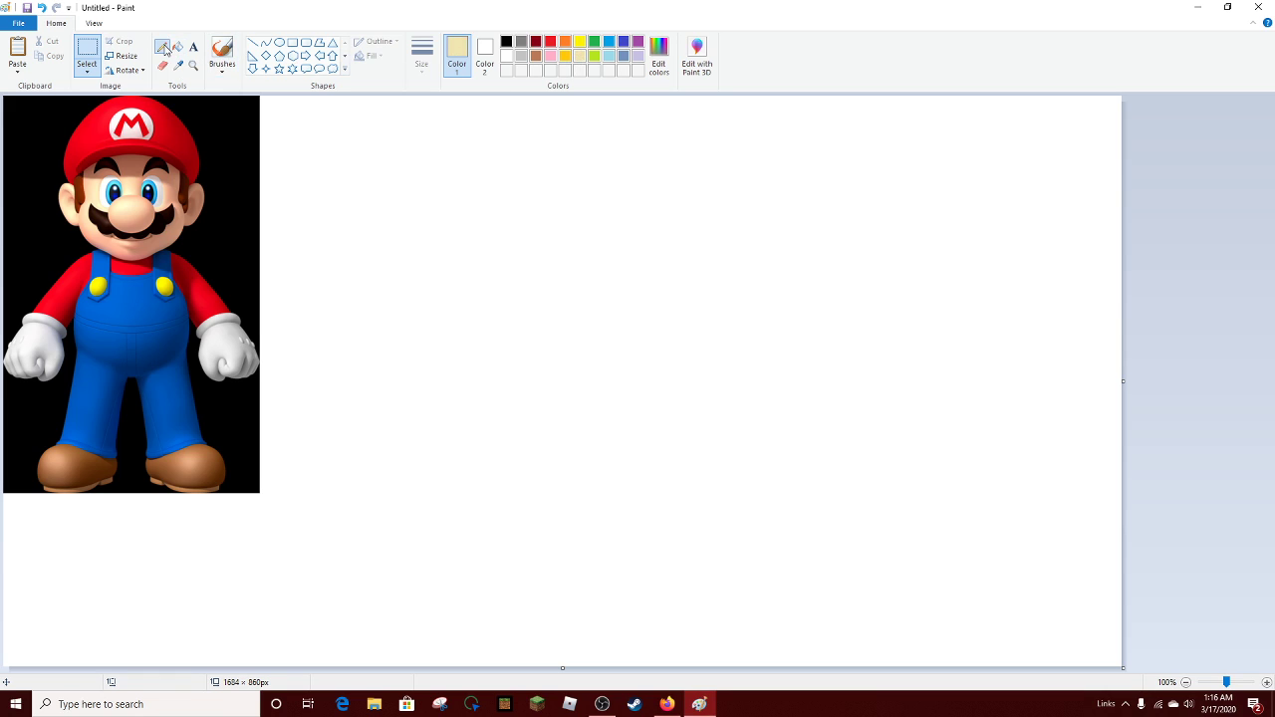
Outline Mario's face and both ears in beige with a thick brush, beside the reference picture
click(161, 47)
click(421, 57)
click(456, 169)
click(222, 54)
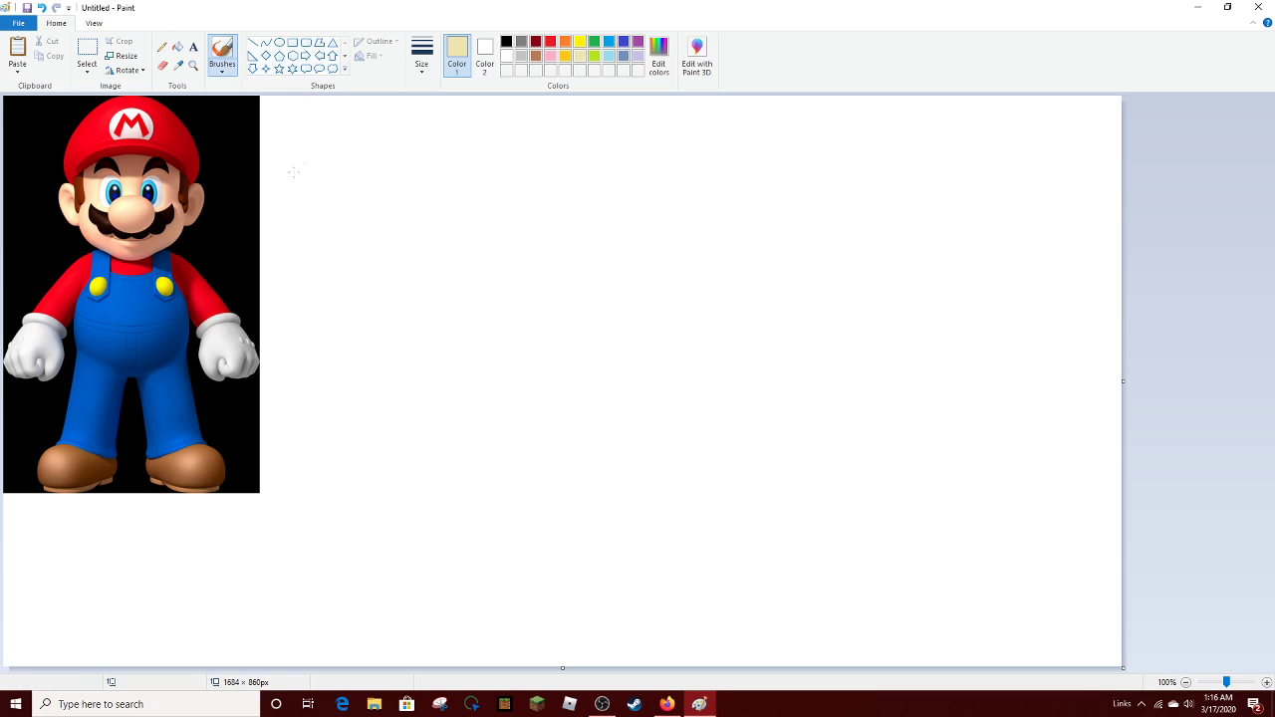
click(422, 66)
click(481, 168)
click(1266, 683)
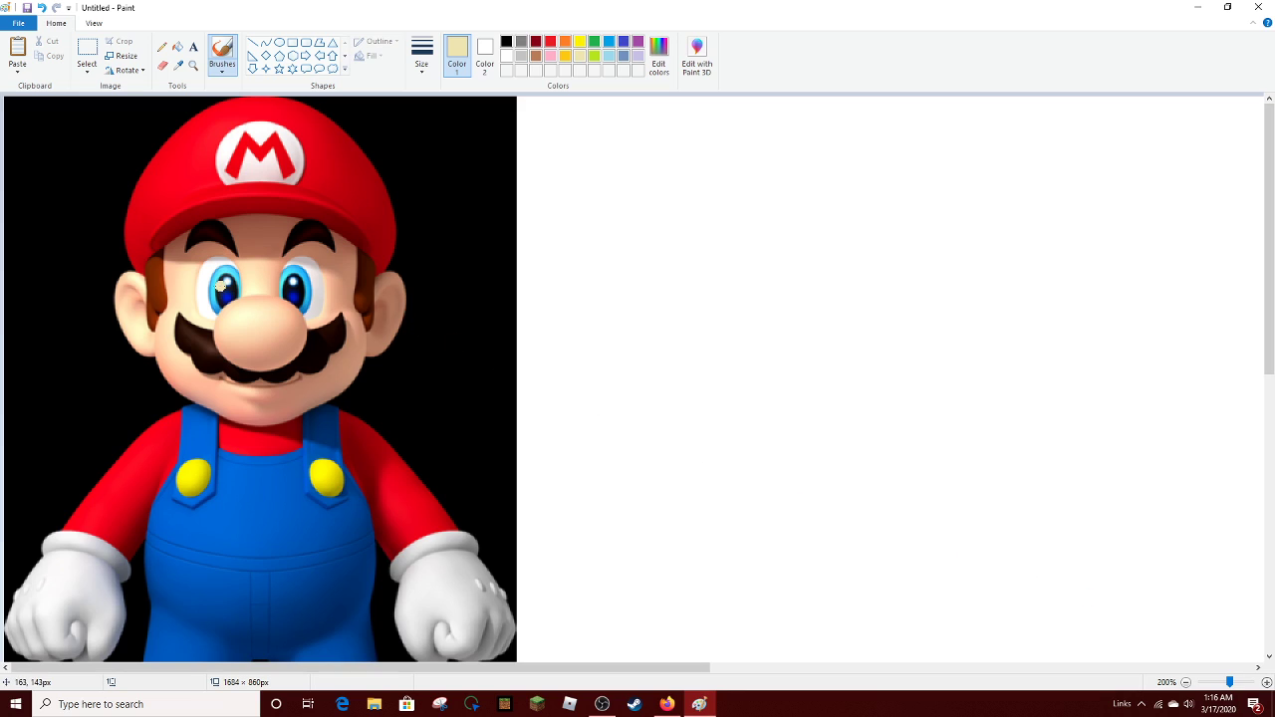
scroll(219, 286, down, 1)
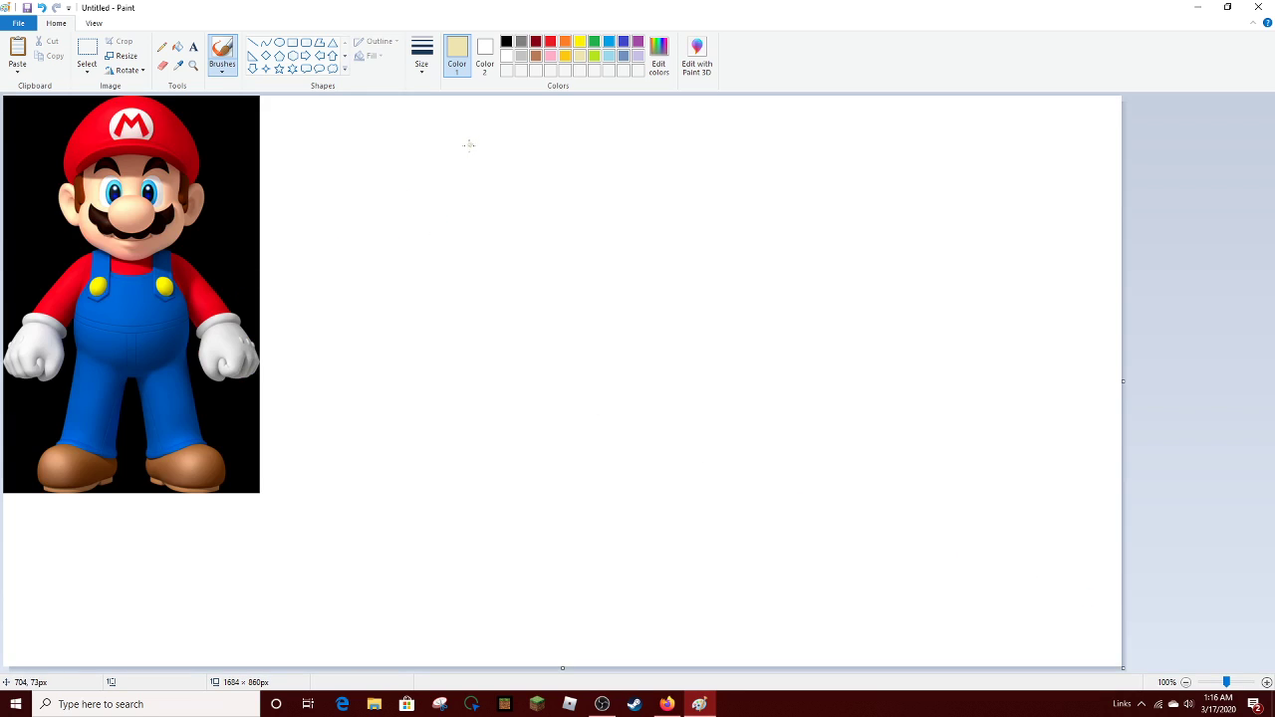
mouse_move(462, 156)
mouse_down()
mouse_move(437, 261)
mouse_move(459, 307)
mouse_move(527, 347)
mouse_move(592, 302)
mouse_move(595, 154)
mouse_up()
mouse_move(604, 260)
mouse_down()
mouse_move(638, 232)
mouse_move(619, 210)
mouse_up()
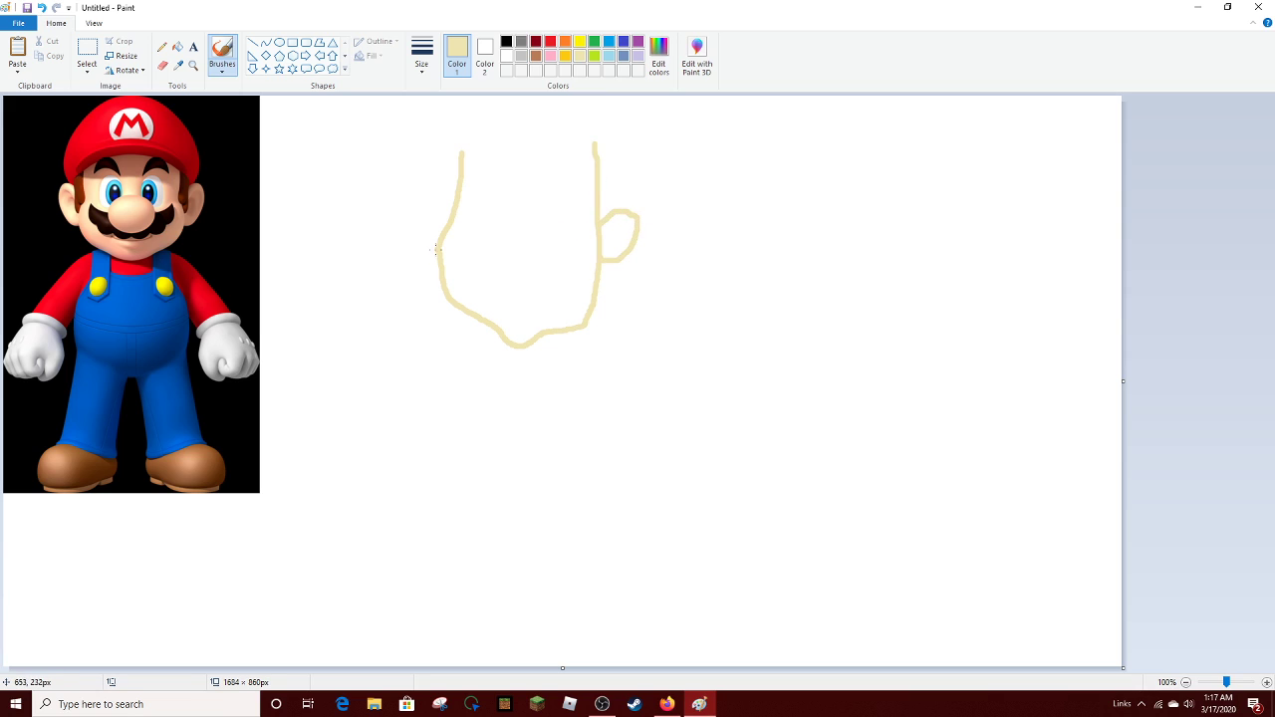
mouse_move(438, 255)
mouse_down()
mouse_move(408, 226)
mouse_move(418, 203)
mouse_move(450, 221)
mouse_up()
Draw a curved red brim line across the top of the head and move the whole drawing slightly lower on the canvas
click(550, 41)
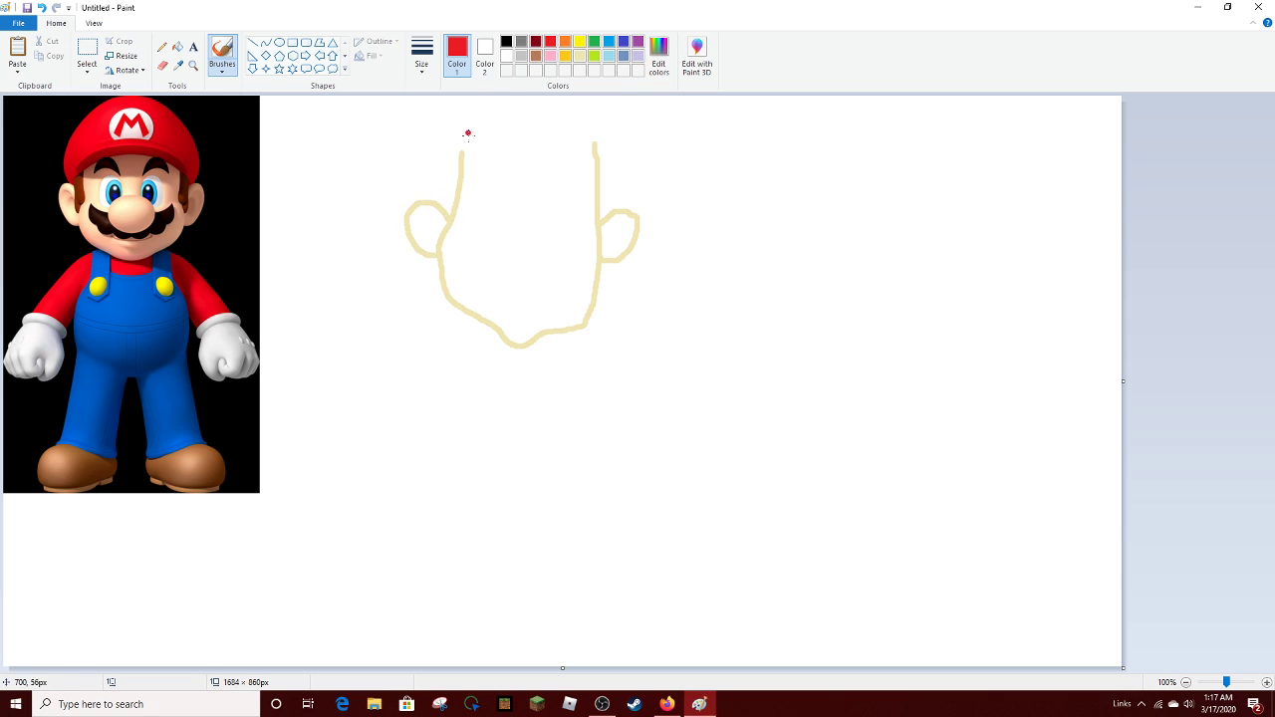
mouse_move(448, 169)
mouse_down()
mouse_move(503, 133)
mouse_move(561, 130)
mouse_move(622, 151)
mouse_up()
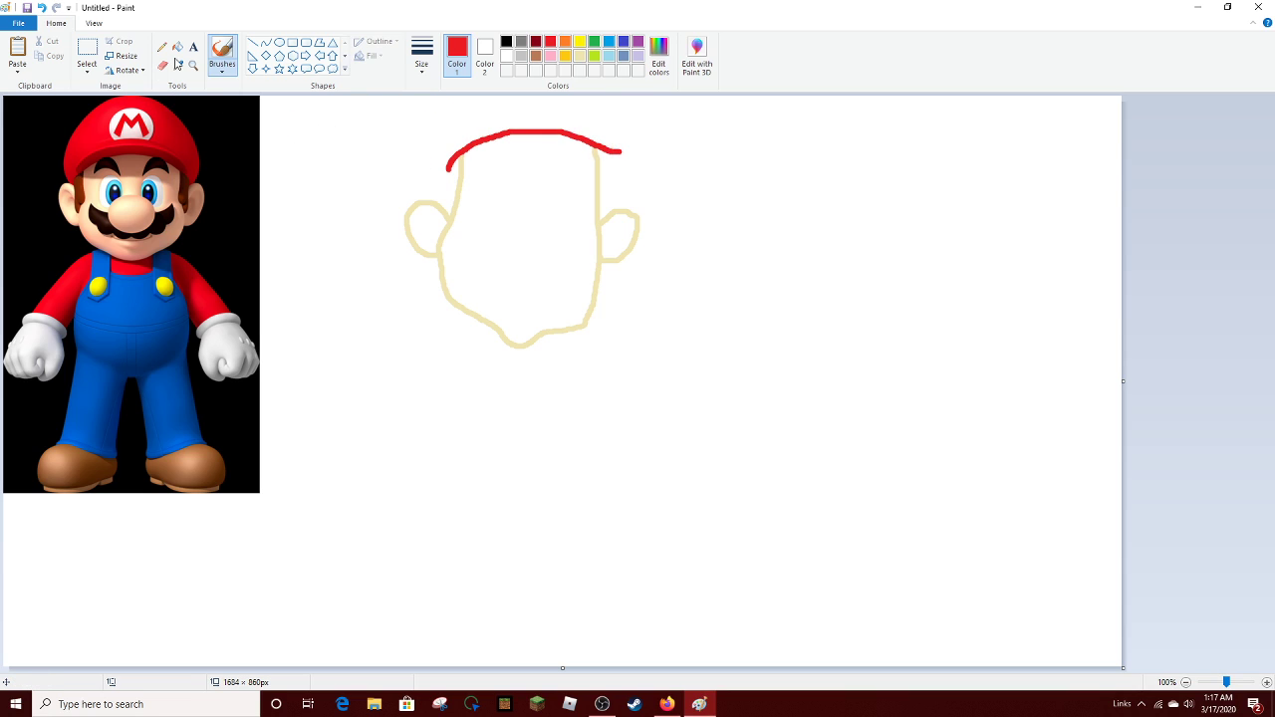
click(88, 50)
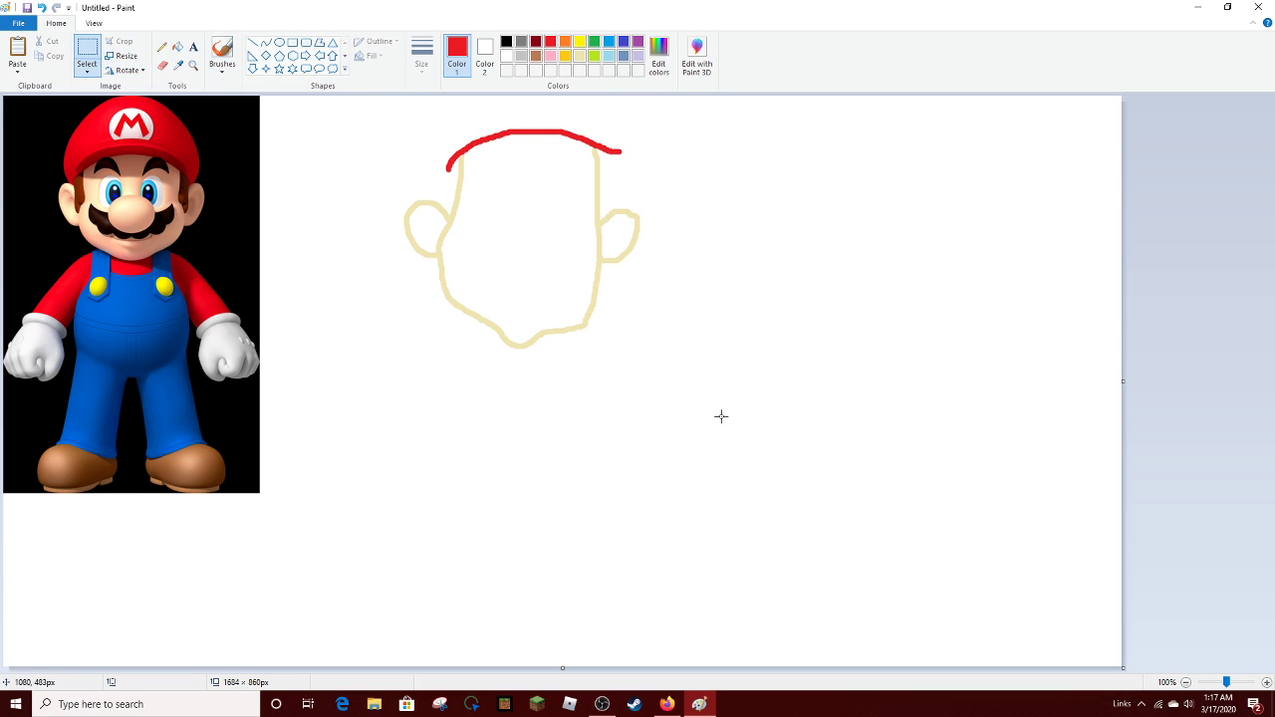
drag(380, 120, 709, 420)
mouse_move(532, 184)
mouse_down()
mouse_move(598, 370)
mouse_move(544, 290)
mouse_move(556, 291)
mouse_up()
click(974, 293)
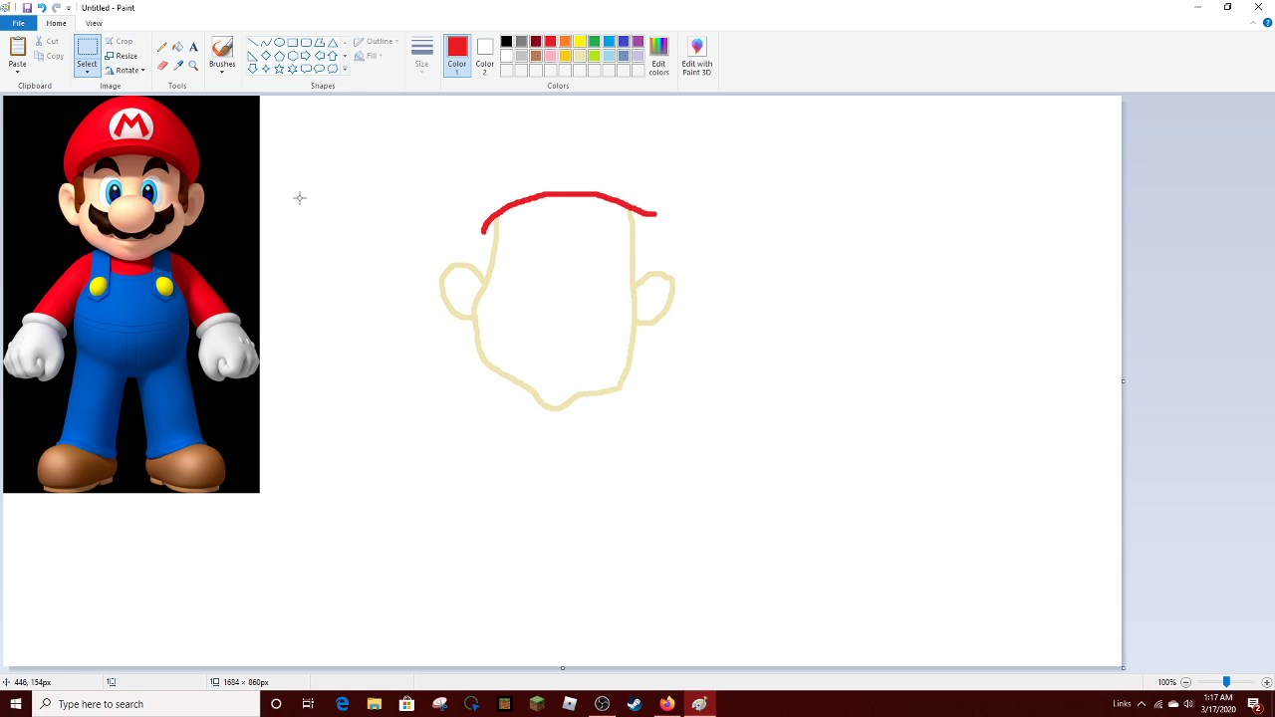
Fill the face and both ears with beige
click(178, 48)
click(581, 56)
click(555, 335)
click(463, 285)
click(664, 291)
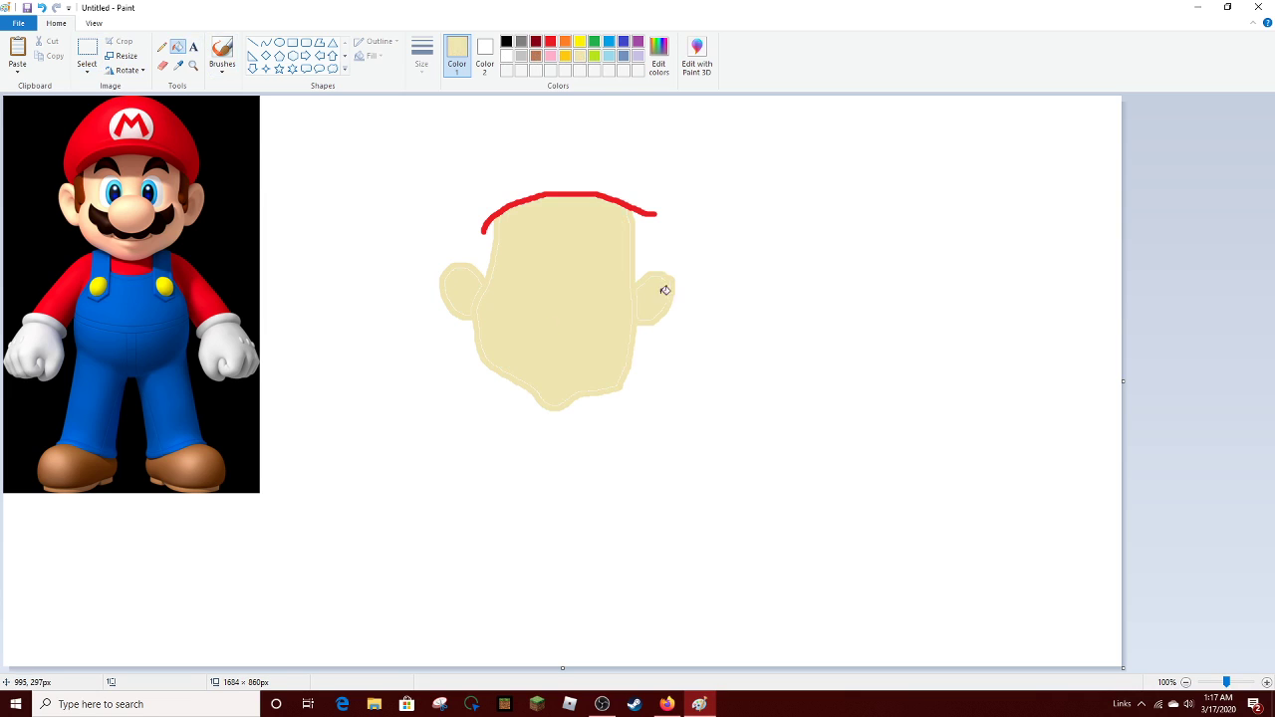
Paint two upright white oval eyes on the face with the brush
click(508, 57)
click(222, 55)
drag(521, 252, 526, 268)
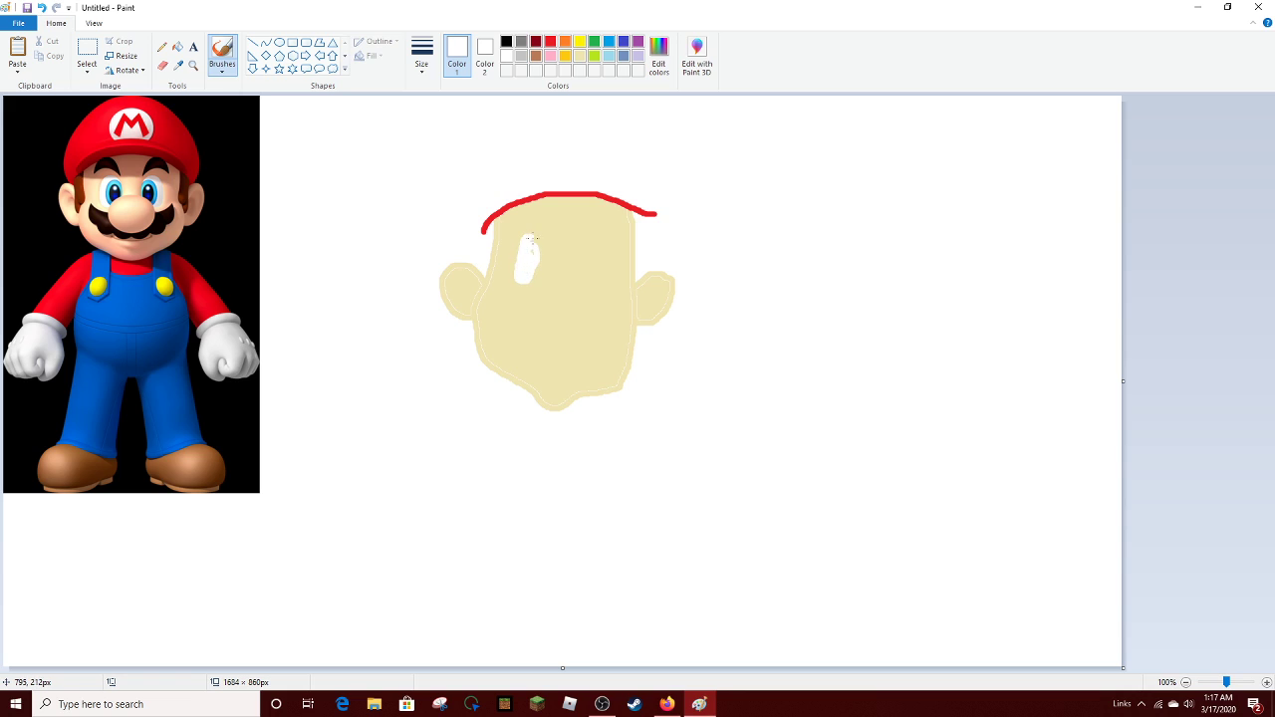
mouse_move(592, 242)
mouse_down()
mouse_move(586, 275)
mouse_move(590, 241)
mouse_up()
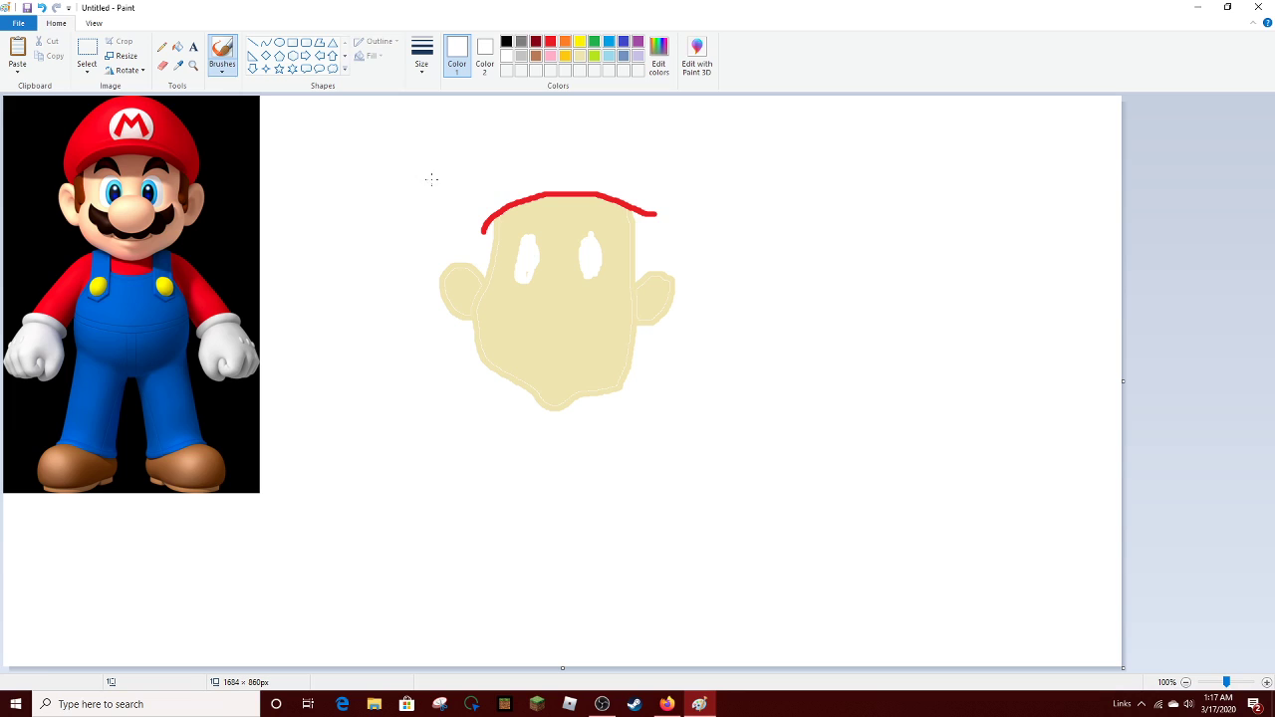
Paint a light blue iris inside each white eye
click(609, 41)
click(608, 57)
click(609, 41)
mouse_move(527, 249)
mouse_down()
mouse_move(526, 267)
mouse_move(528, 243)
mouse_up()
mouse_move(597, 259)
mouse_down()
mouse_move(589, 247)
mouse_move(588, 263)
mouse_up()
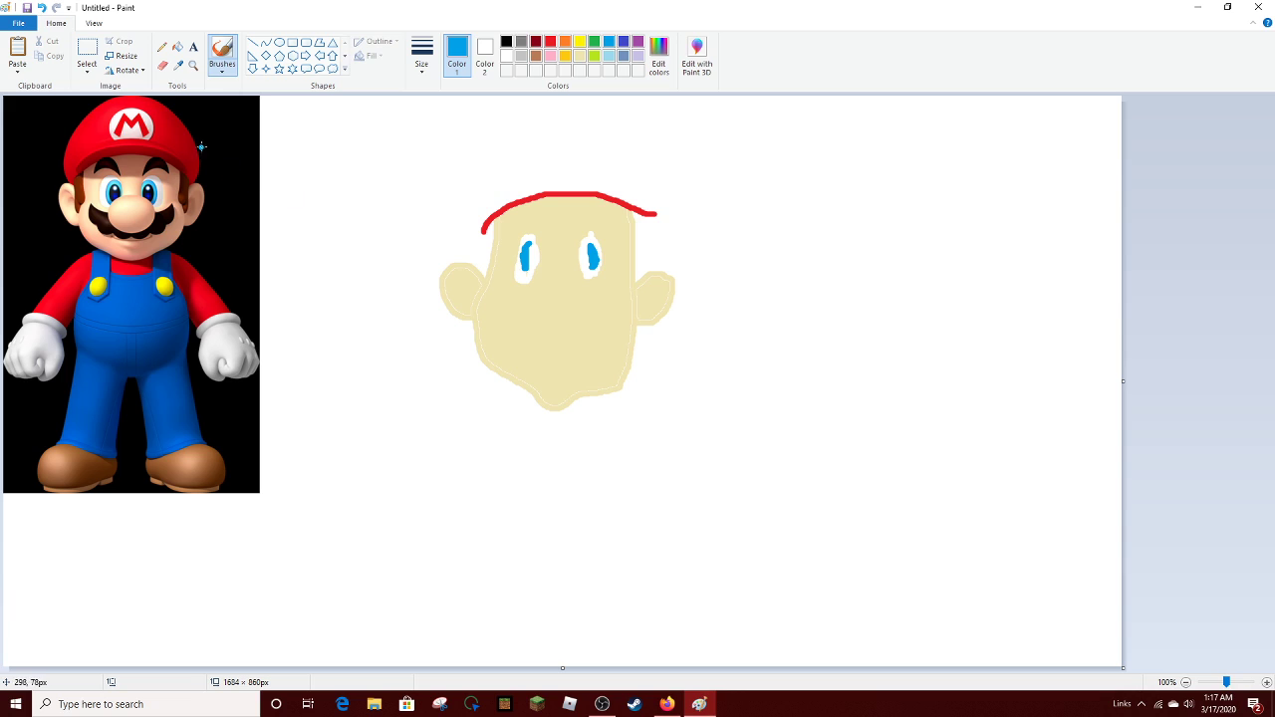
Outline the first eye's blue iris in black and add a small white highlight inside it
click(506, 56)
click(507, 41)
mouse_move(521, 265)
mouse_down()
mouse_move(534, 240)
mouse_move(517, 245)
mouse_up()
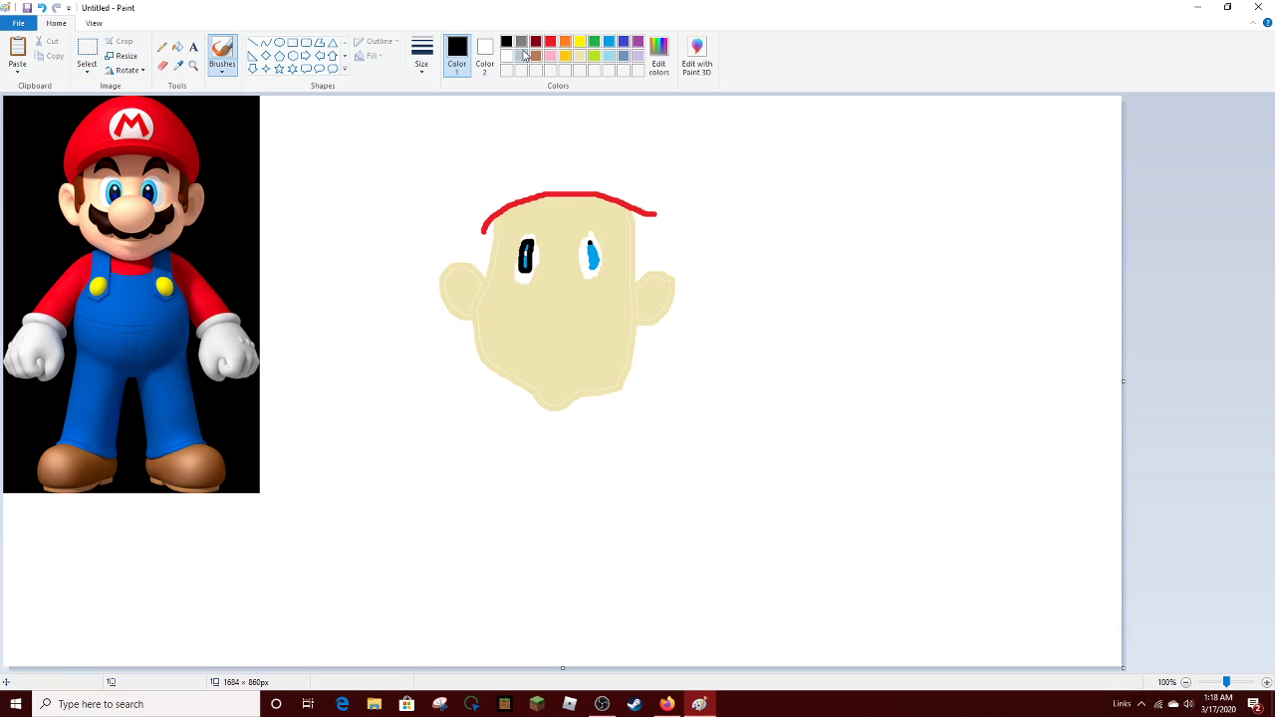
click(484, 55)
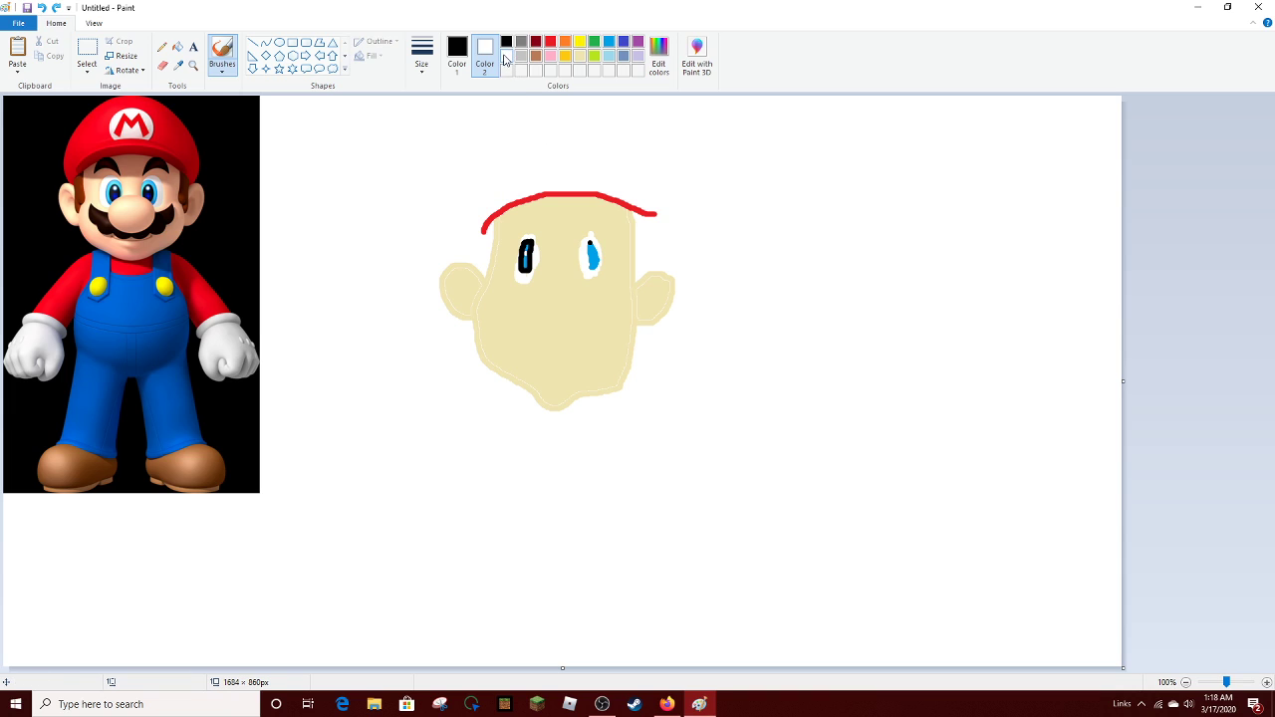
click(456, 52)
click(506, 56)
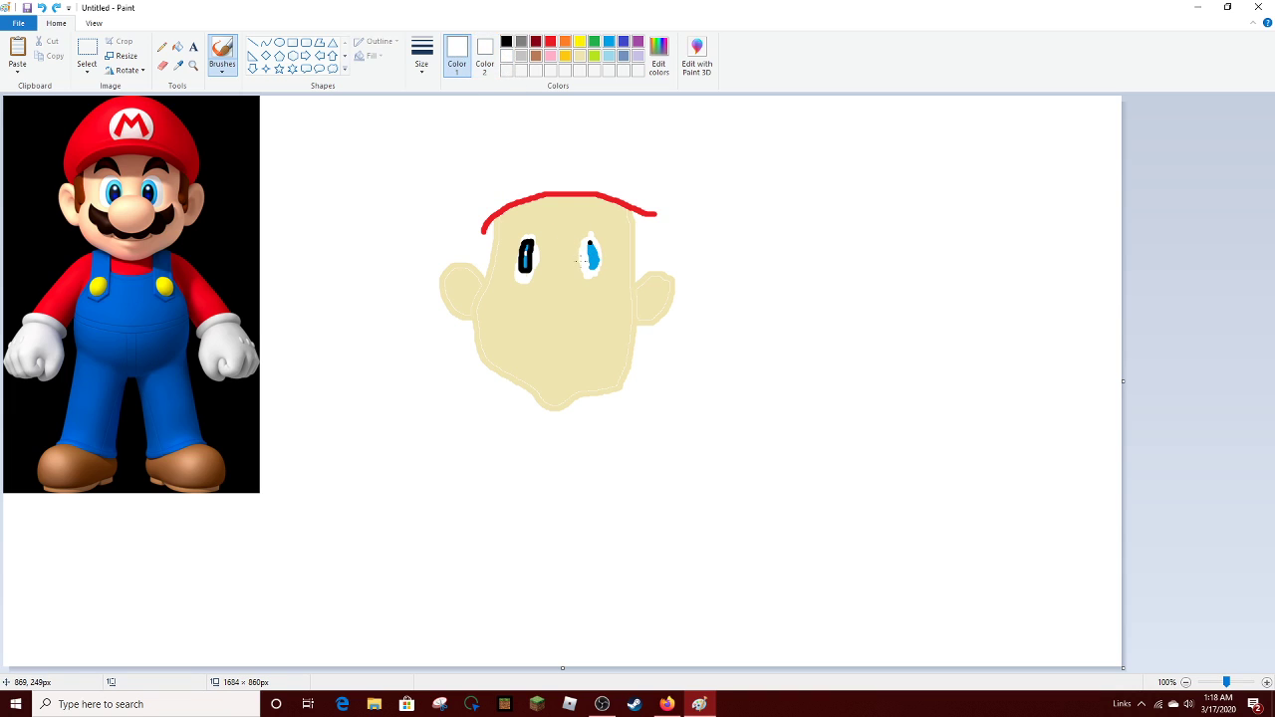
Outline the second eye's iris in black and dot both irises with indigo
click(506, 41)
click(585, 231)
mouse_move(589, 243)
mouse_down()
mouse_move(598, 268)
mouse_move(586, 233)
mouse_up()
click(623, 40)
Draw brown sideburns on both sides of the head below the brim and fill them with brown
click(536, 56)
drag(484, 294, 481, 225)
click(178, 47)
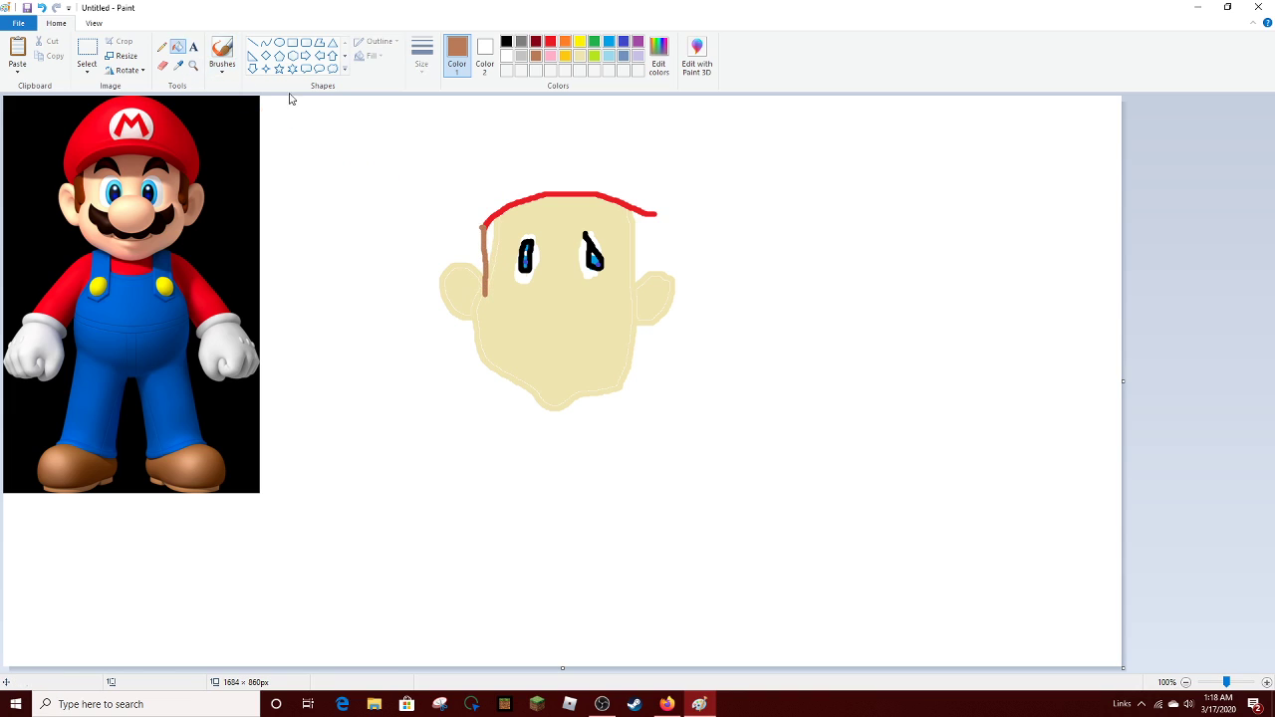
click(490, 239)
click(221, 52)
drag(634, 266, 650, 231)
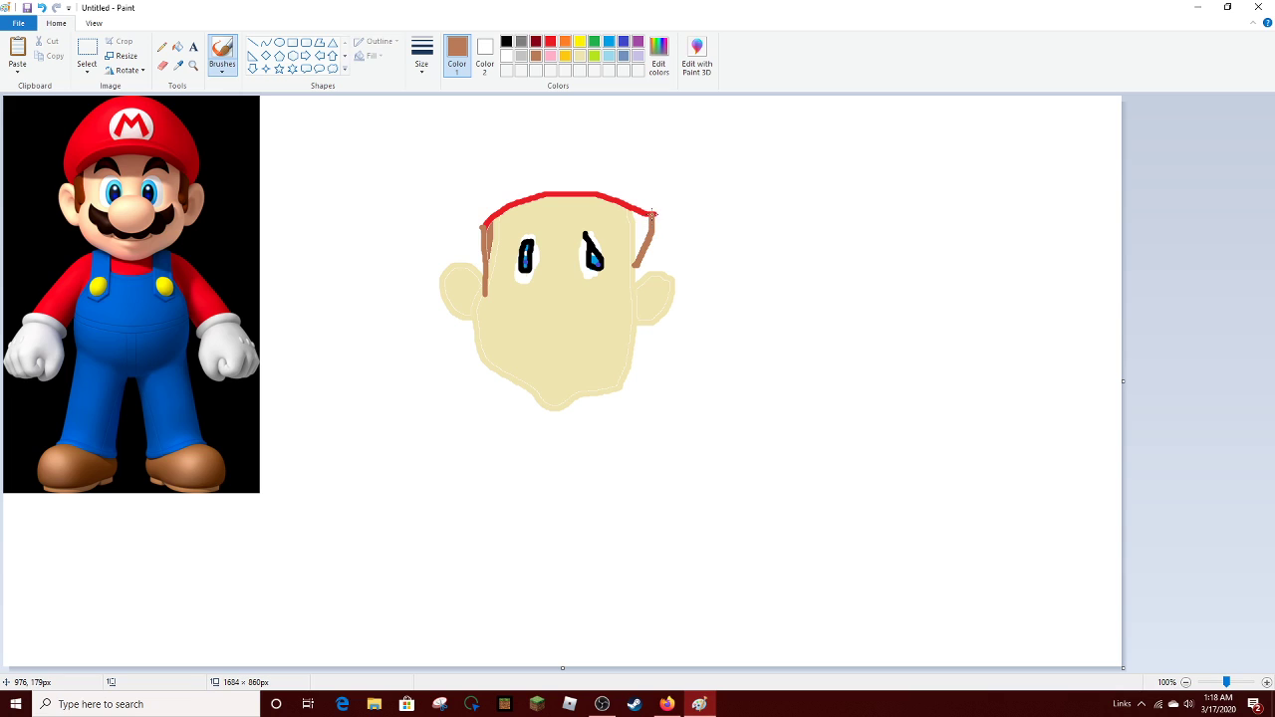
click(177, 47)
click(645, 234)
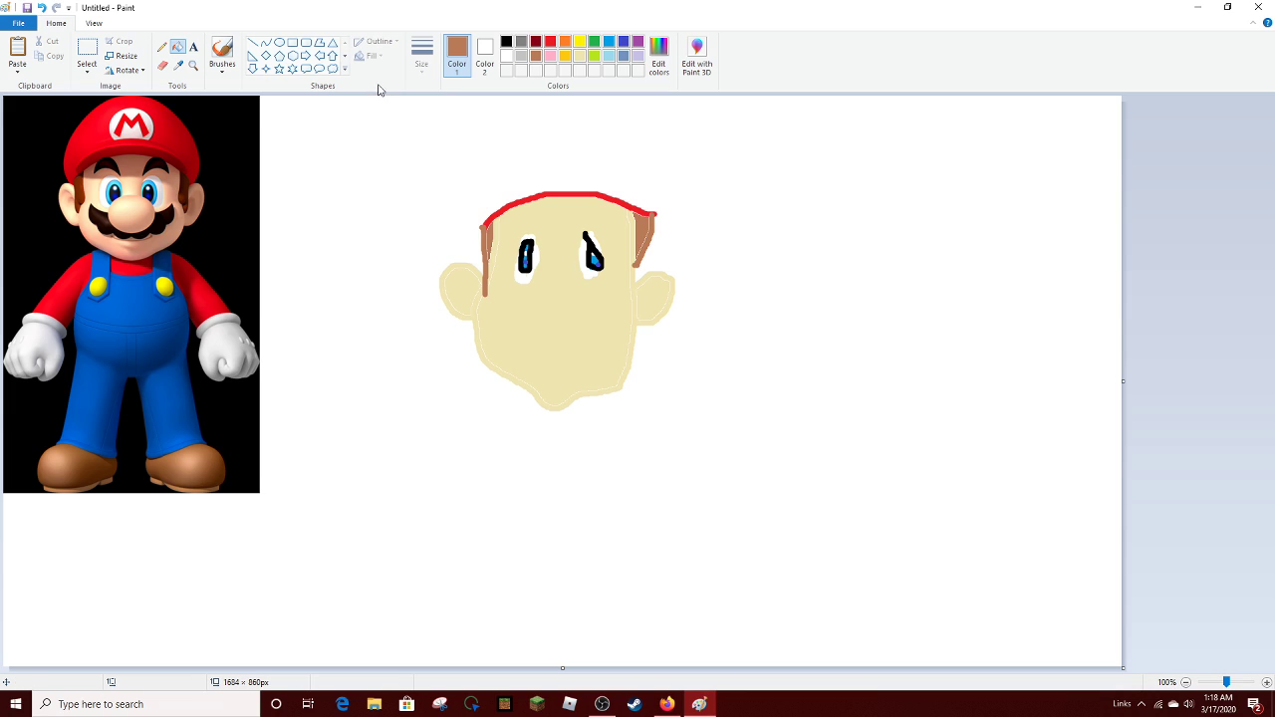
Draw the cap's dome outline in red above the brim line with the brush
click(550, 42)
click(222, 52)
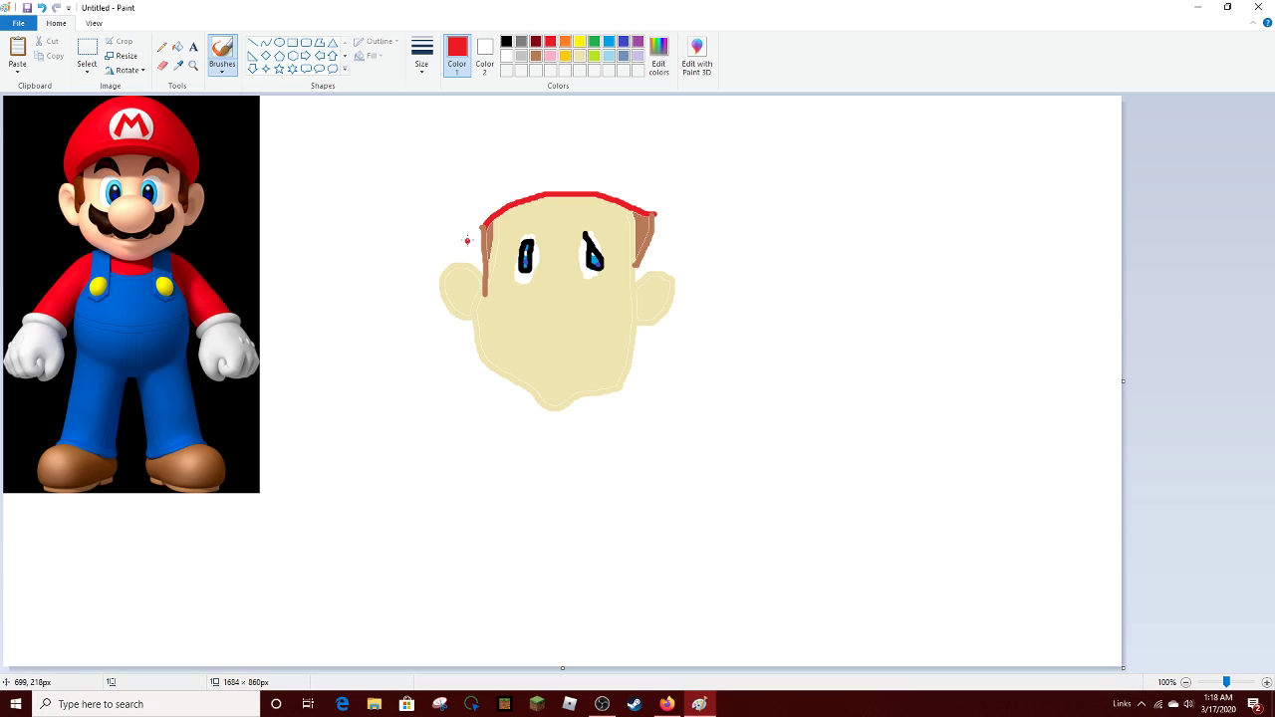
mouse_move(479, 228)
mouse_down()
mouse_move(470, 195)
mouse_move(498, 140)
mouse_move(581, 117)
mouse_move(648, 181)
mouse_move(658, 214)
mouse_up()
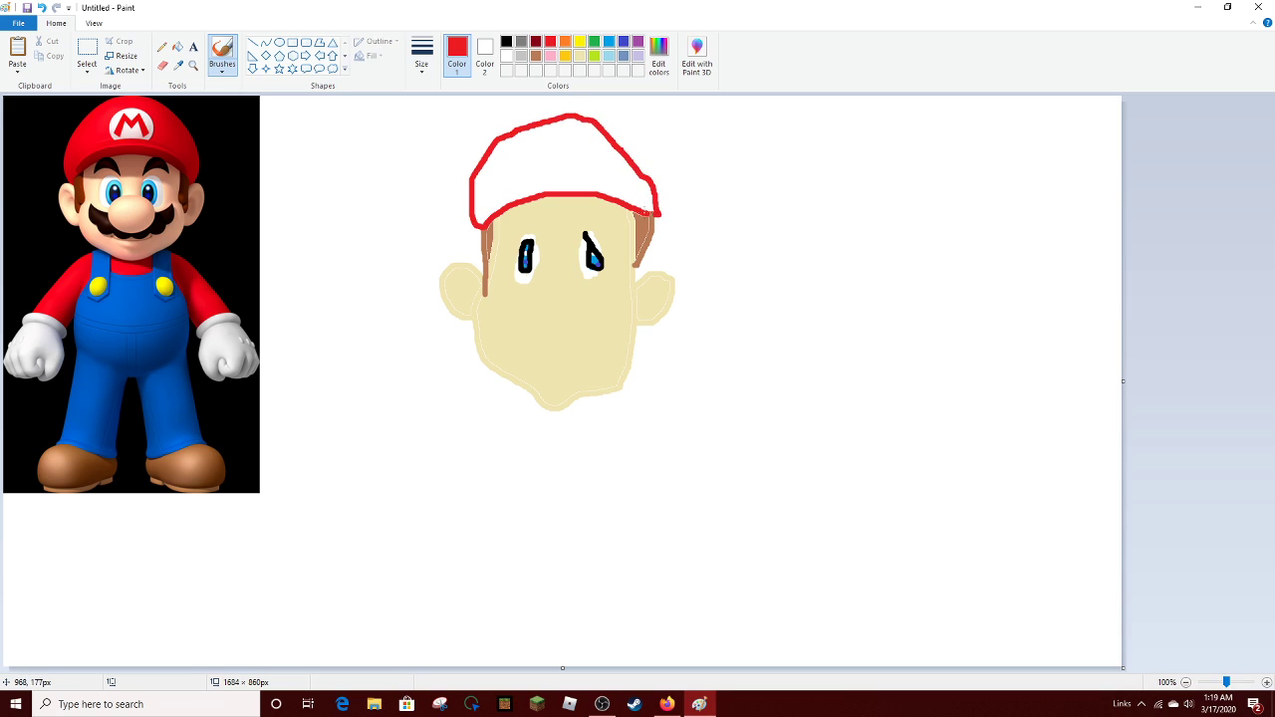
Draw a circled M emblem on the front of the cap and fill the cap around it with red
mouse_move(549, 150)
mouse_down()
mouse_move(554, 186)
mouse_move(577, 162)
mouse_move(548, 148)
mouse_up()
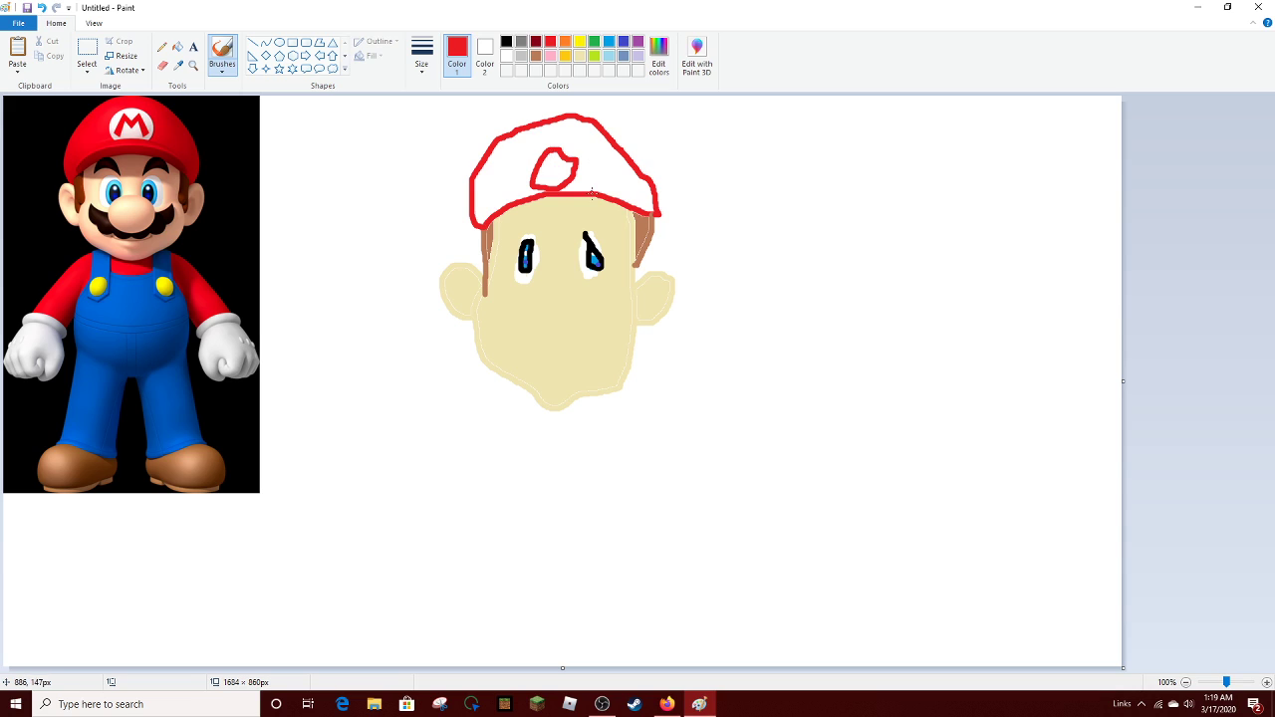
mouse_move(546, 179)
mouse_down()
mouse_move(551, 168)
mouse_move(570, 177)
mouse_up()
click(177, 47)
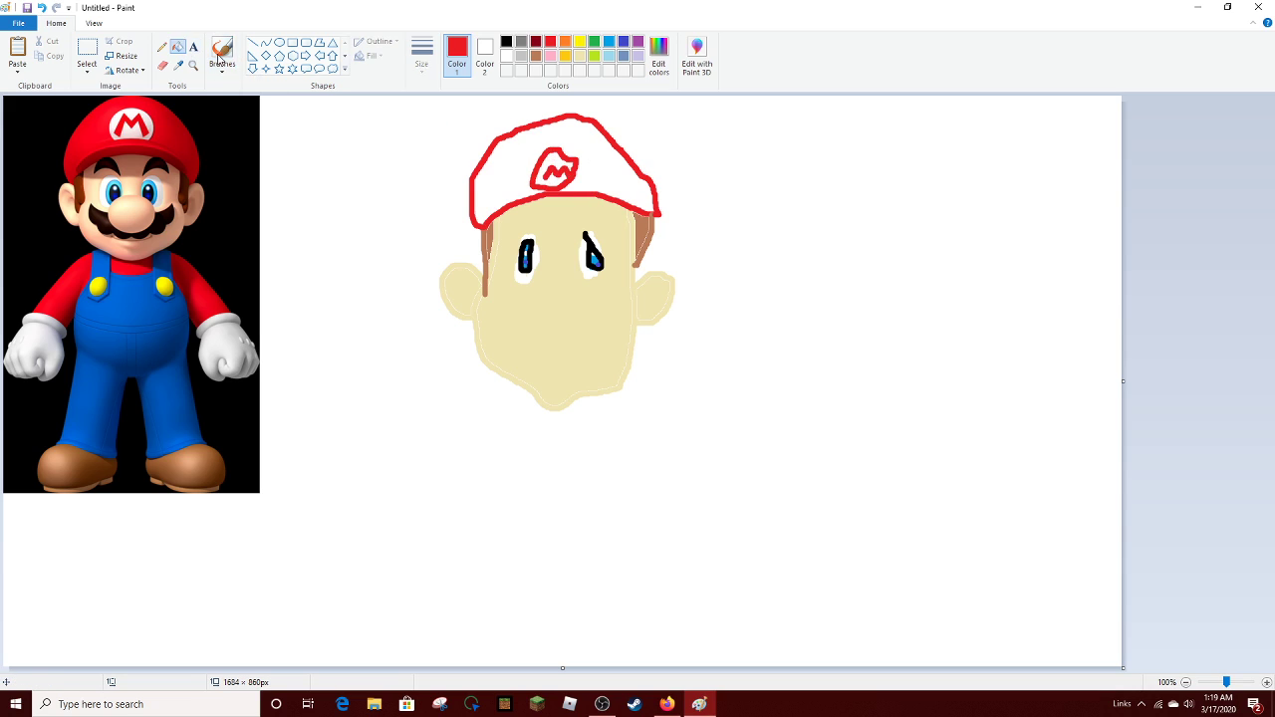
click(498, 168)
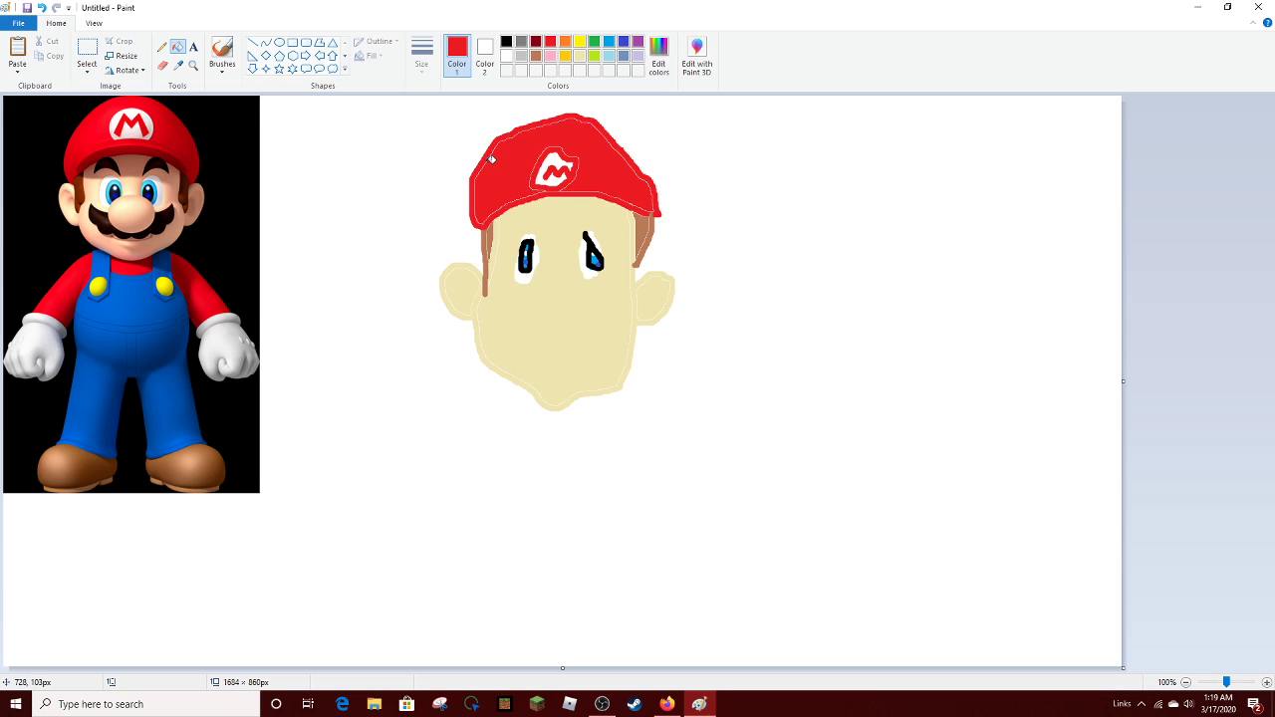
Outline a round nose in the middle of the face with a thinner black brush
click(506, 42)
click(222, 54)
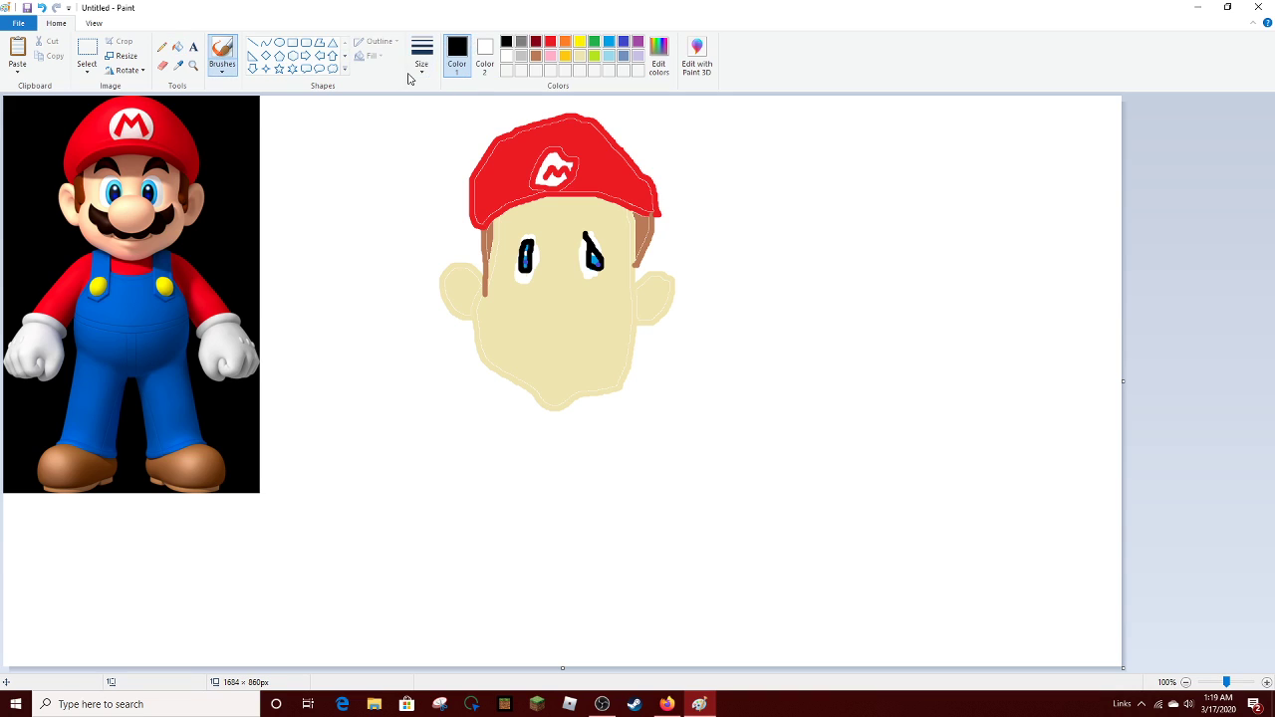
click(418, 69)
click(452, 124)
mouse_move(553, 298)
mouse_down()
mouse_move(549, 337)
mouse_move(574, 324)
mouse_move(578, 299)
mouse_move(547, 296)
mouse_up()
Draw a scalloped dark red moustache below the nose, fill it, and add a thin black mouth line beneath it
click(535, 41)
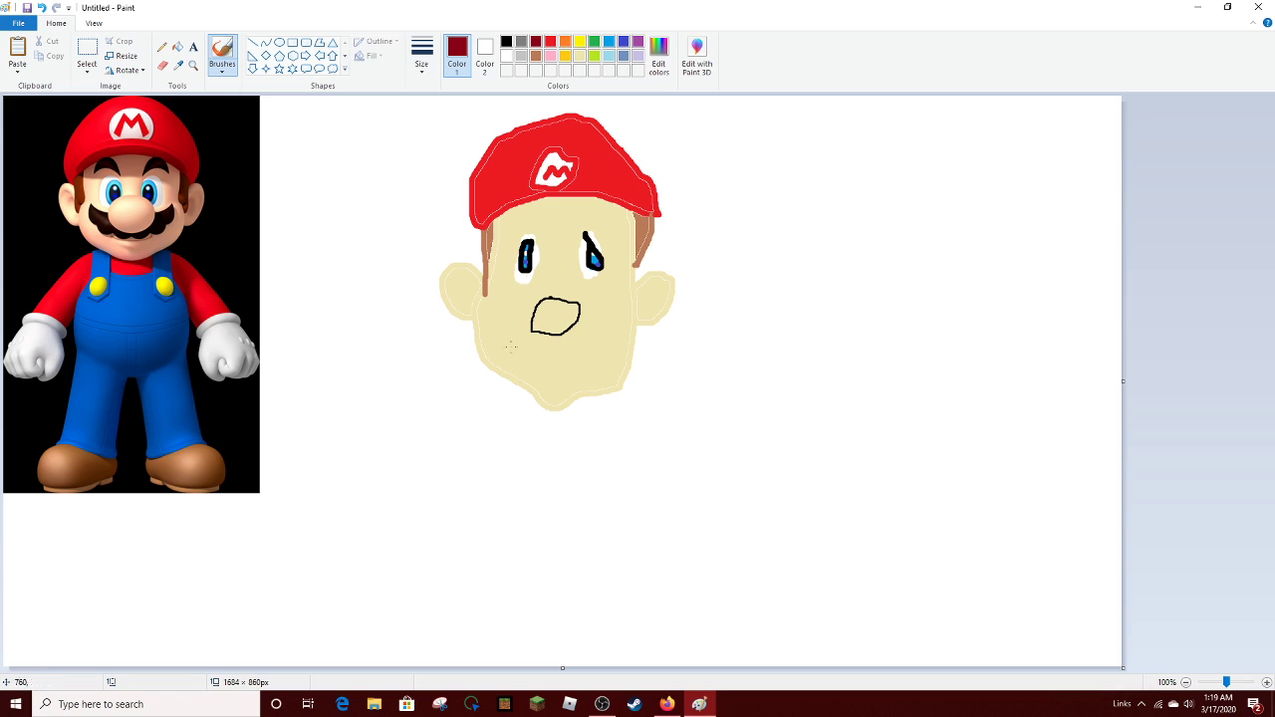
mouse_move(531, 327)
mouse_down()
mouse_move(501, 313)
mouse_move(538, 347)
mouse_move(608, 325)
mouse_move(583, 328)
mouse_up()
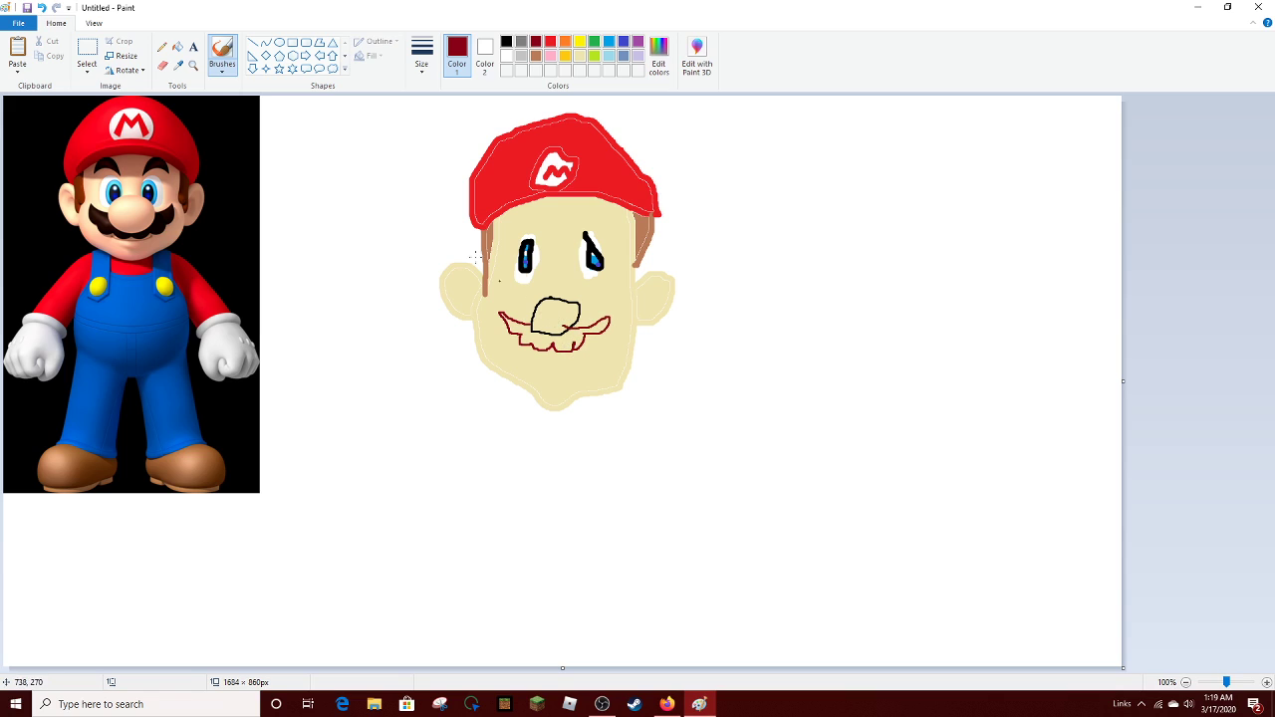
click(179, 46)
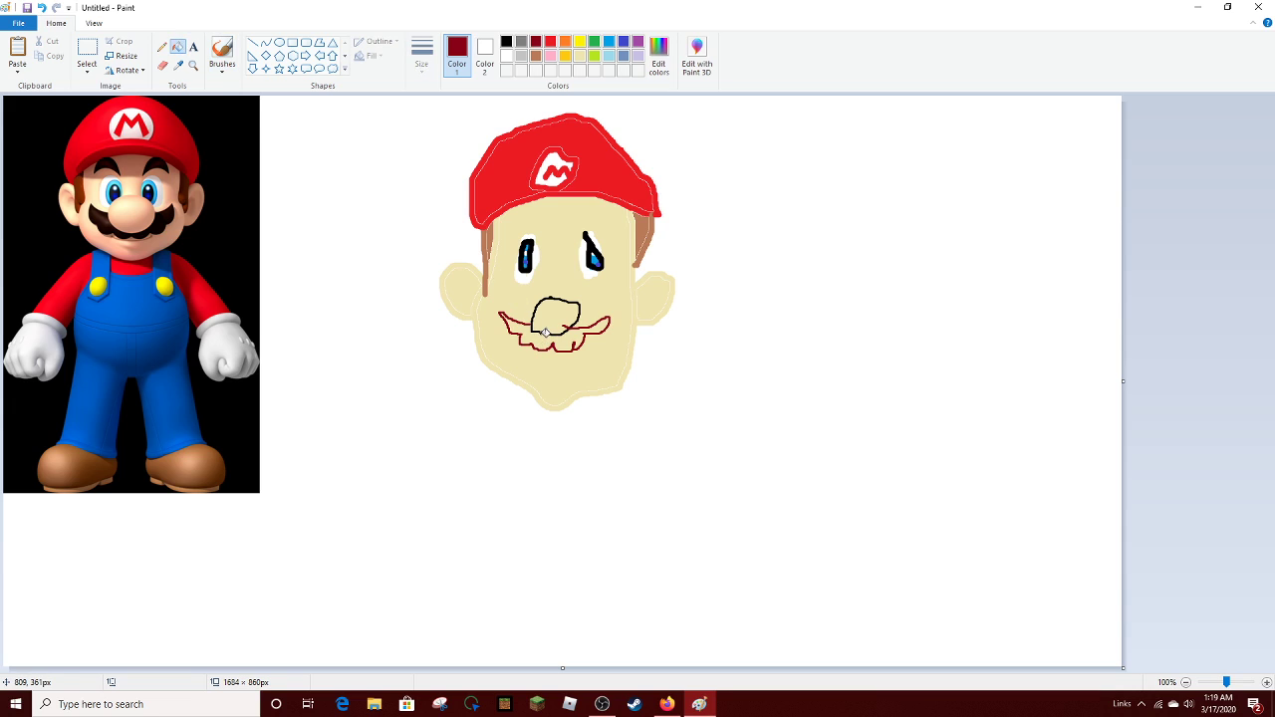
click(545, 335)
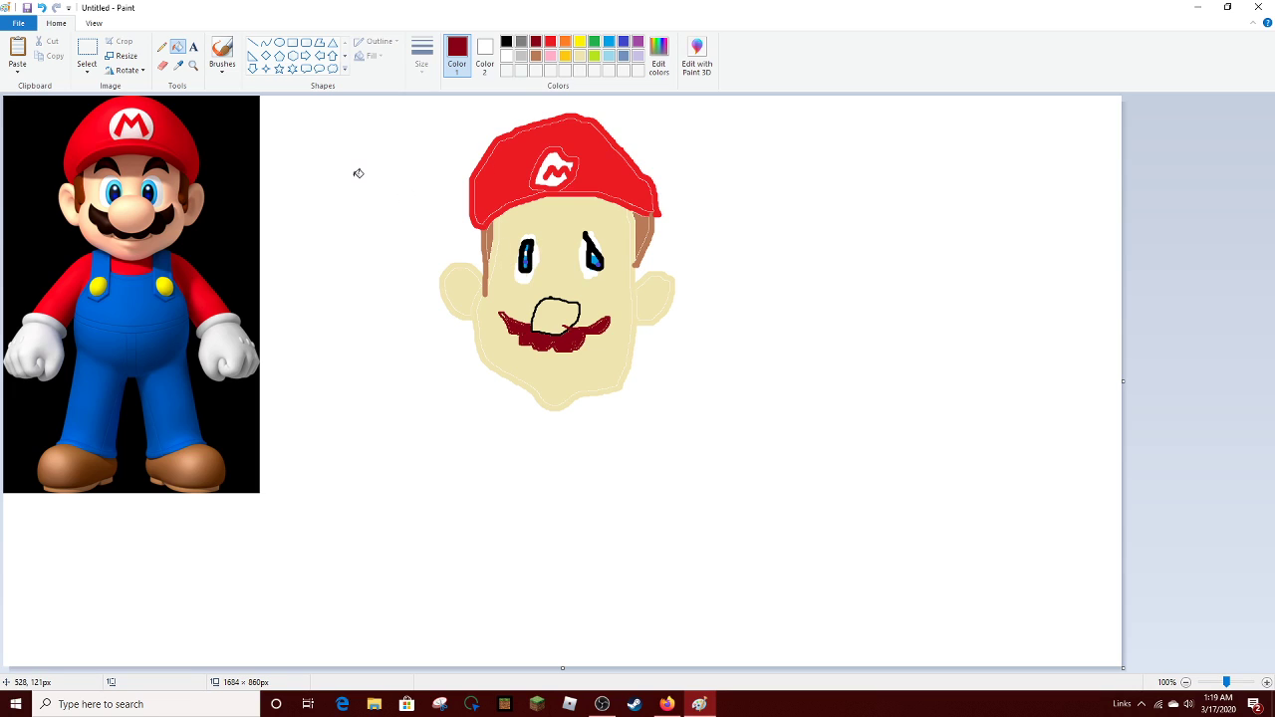
click(506, 42)
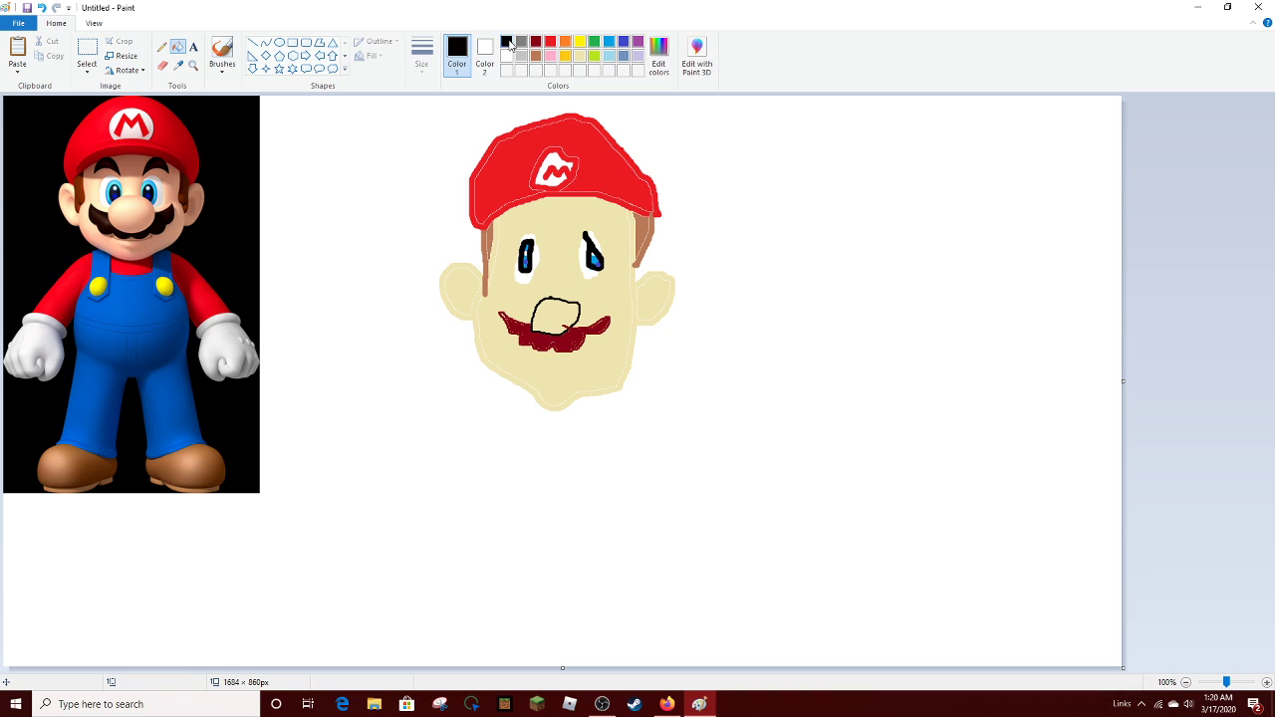
click(222, 52)
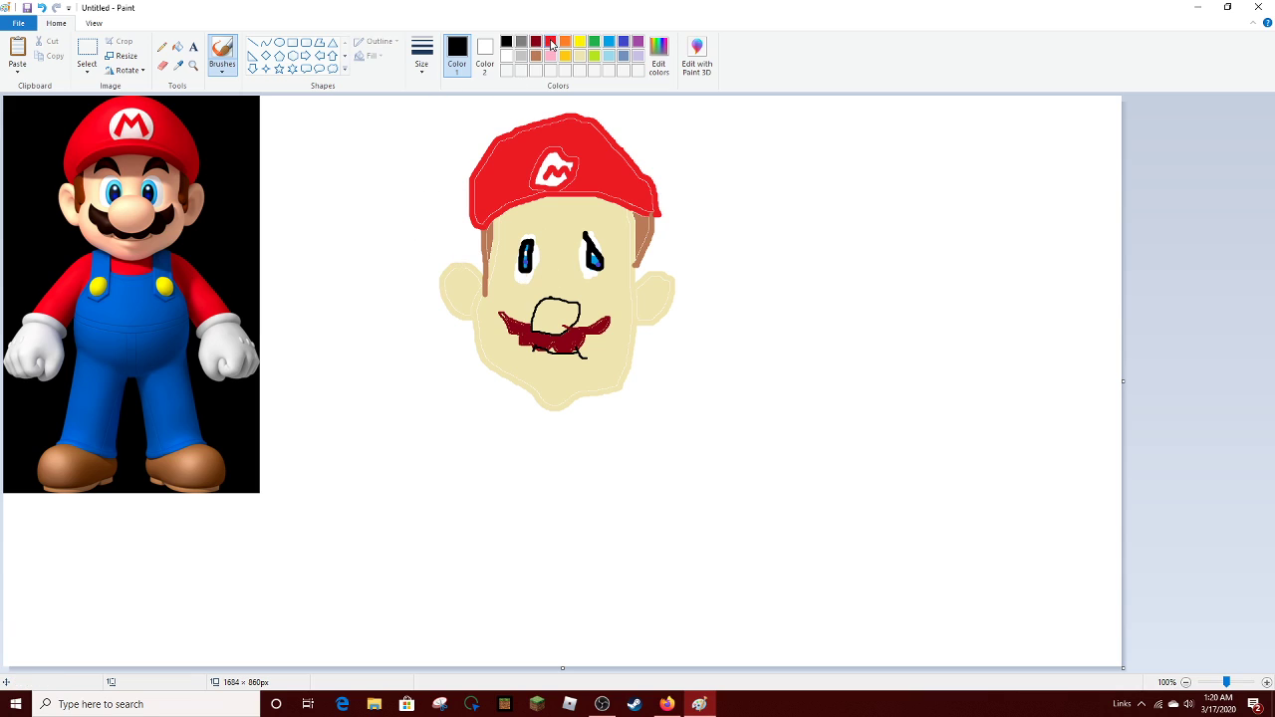
Draw two indigo overall straps below the chin and fill them with the same color
click(623, 41)
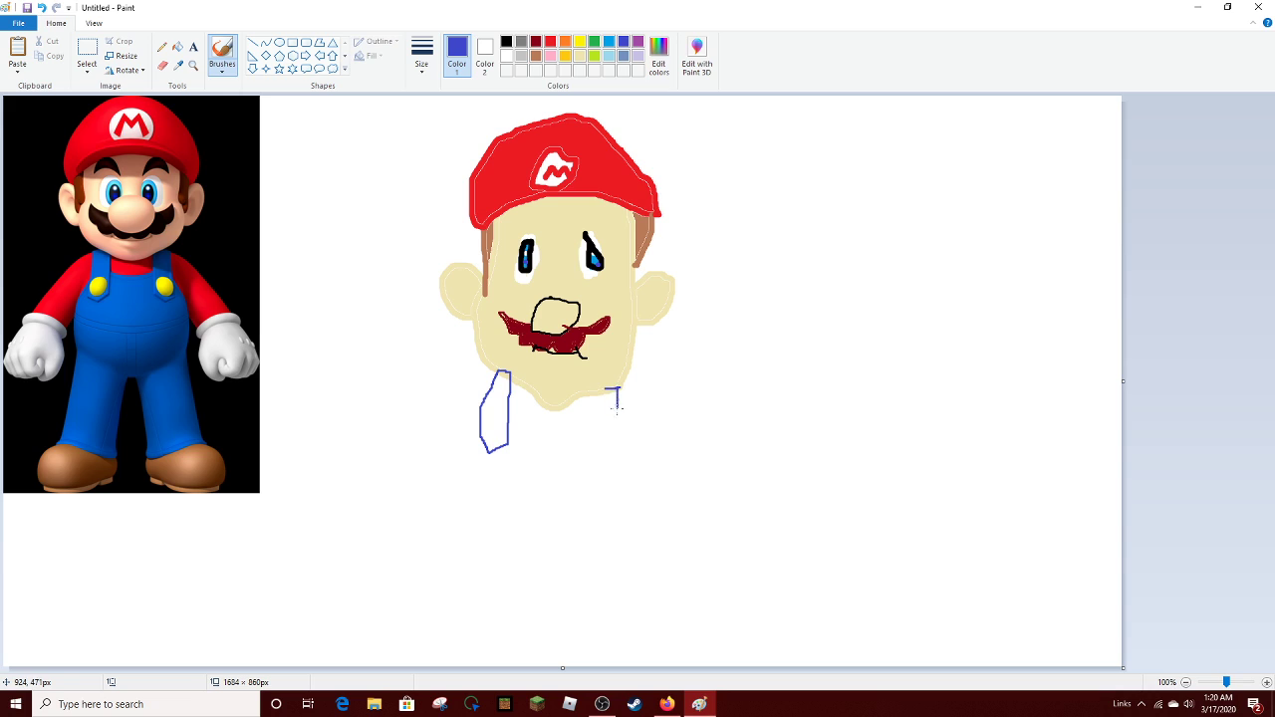
mouse_move(638, 451)
mouse_down()
mouse_move(612, 467)
mouse_move(591, 444)
mouse_up()
click(178, 46)
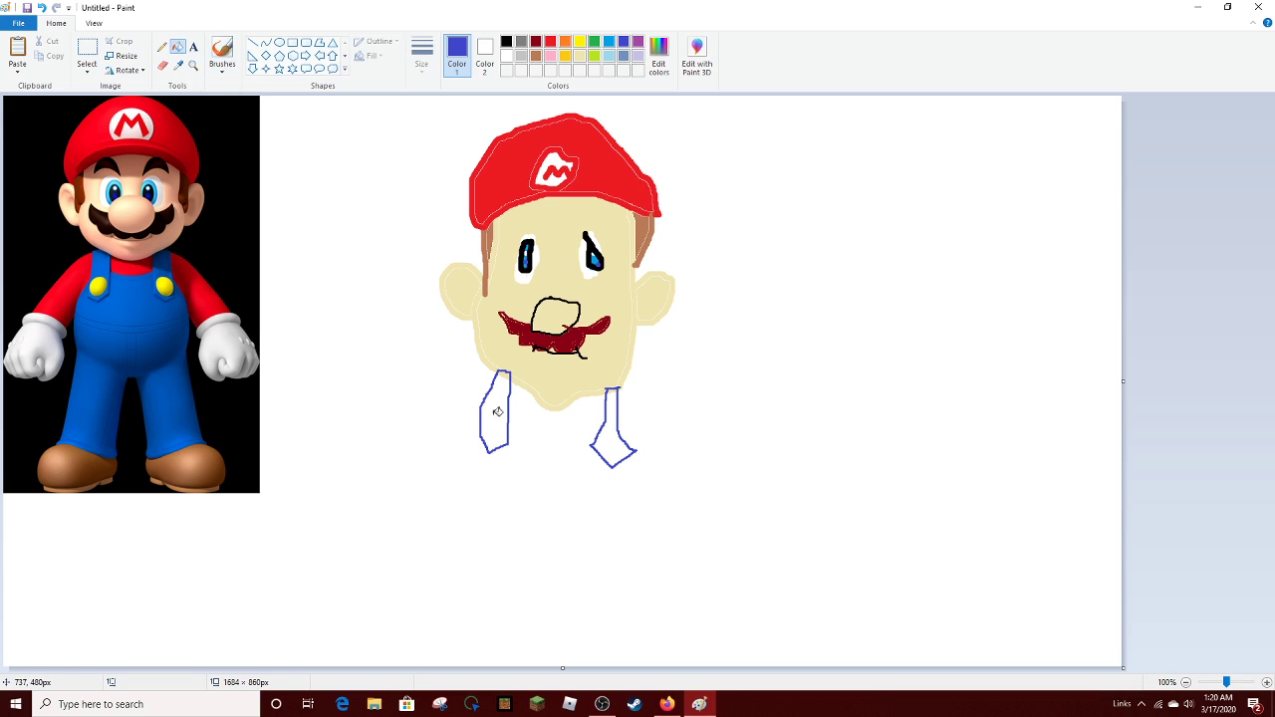
click(496, 412)
click(620, 441)
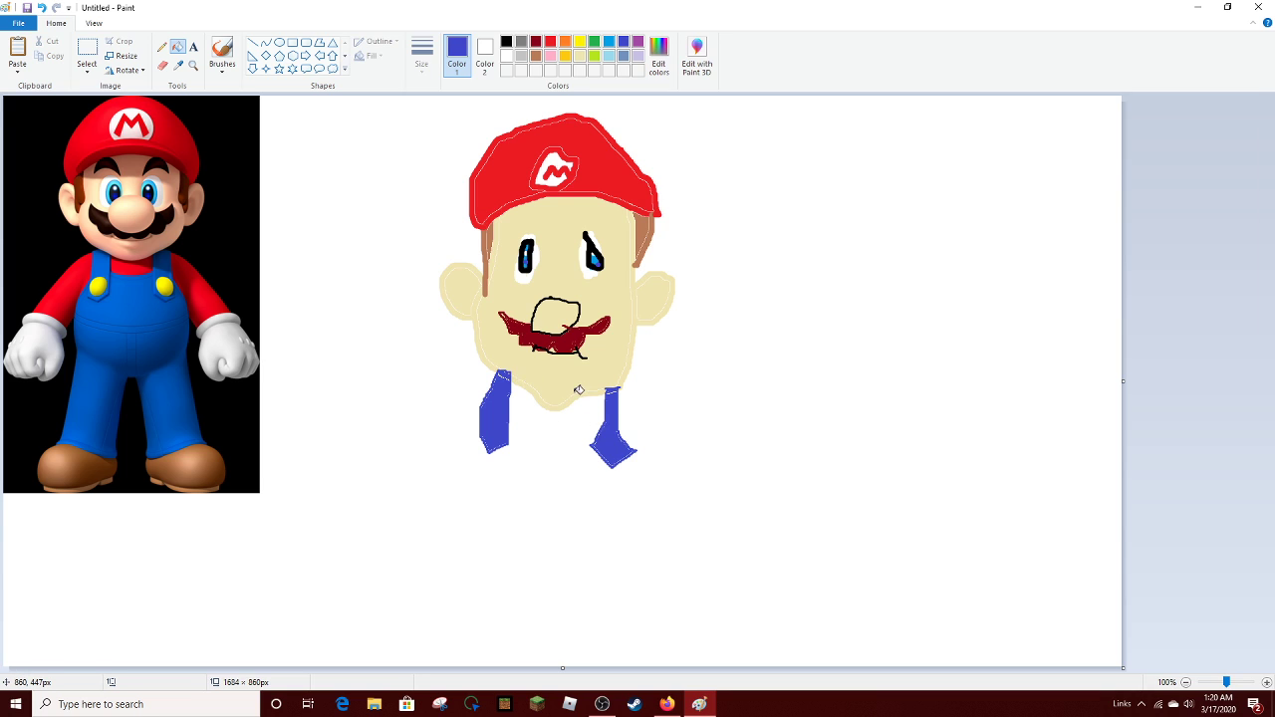
Examine the tops of the two overall straps and the lower face up close
scroll(581, 391, up, 1)
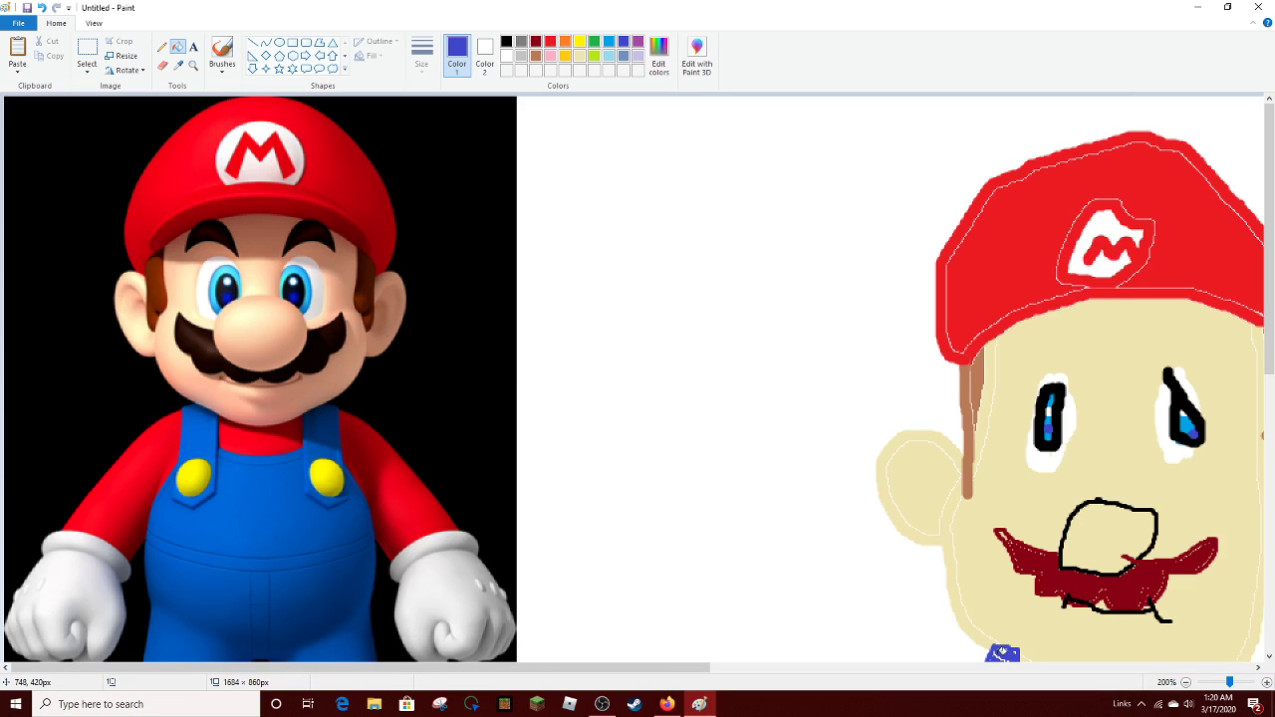
drag(589, 669, 841, 670)
scroll(1002, 408, down, 3)
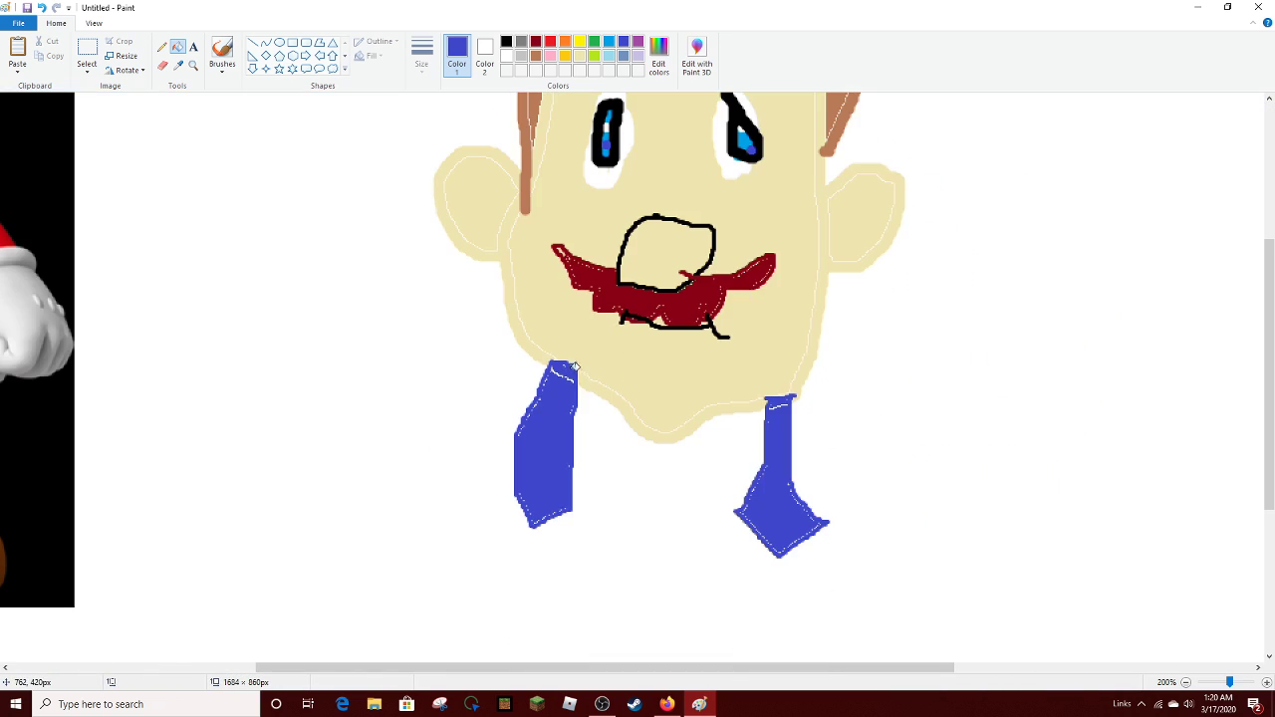
scroll(563, 370, up, 1)
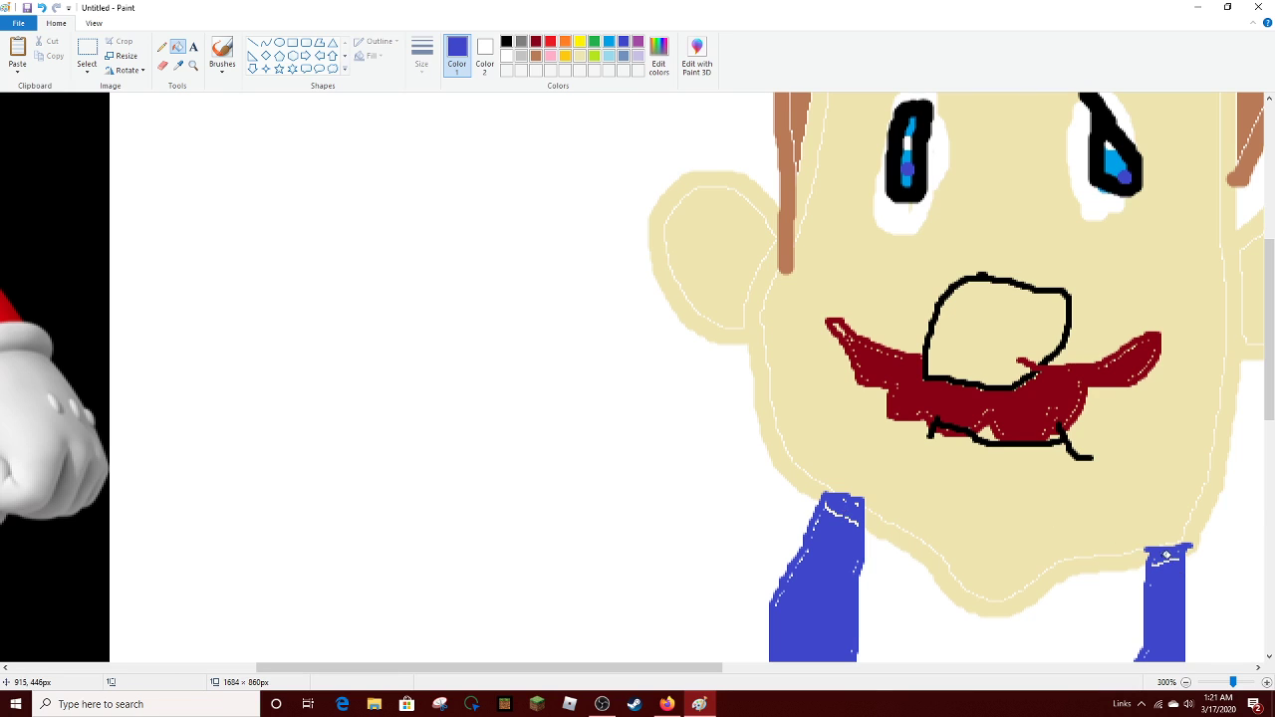
scroll(1168, 559, down, 3)
scroll(968, 487, up, 2)
scroll(859, 444, up, 1)
scroll(858, 448, down, 1)
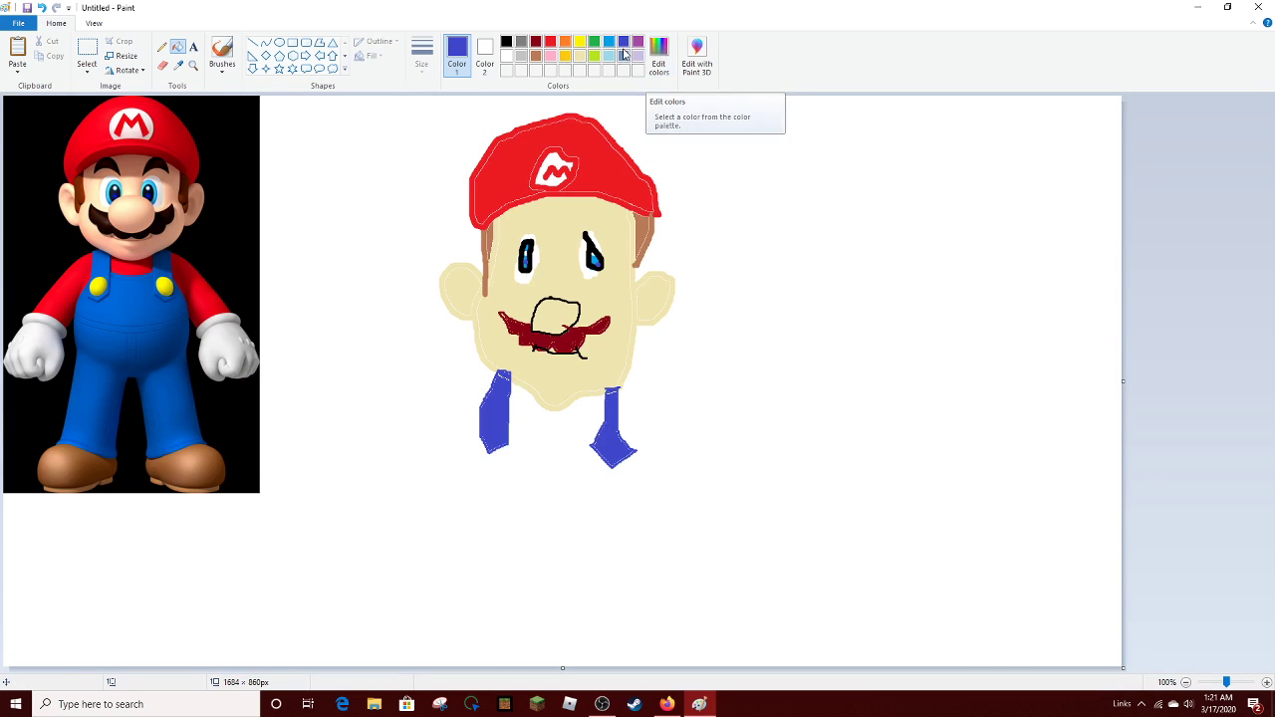
Paint a round yellow button on the lower part of each overall strap using the thickest brush size
click(580, 42)
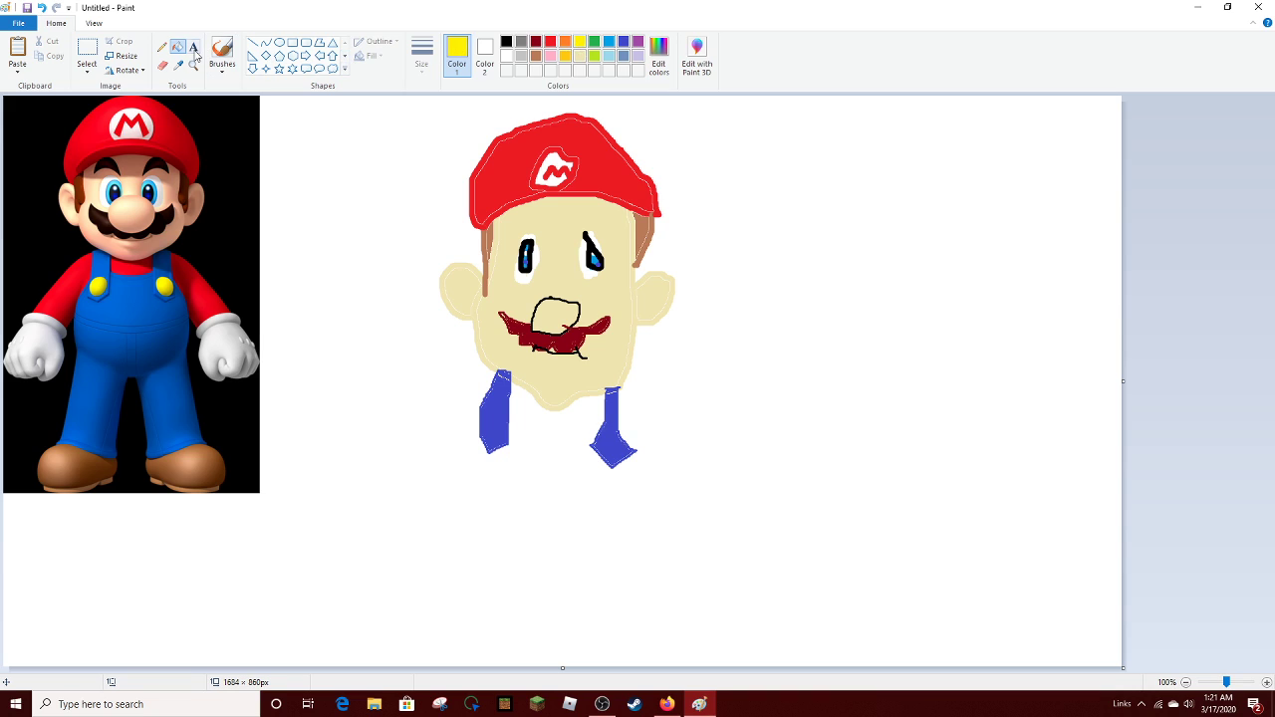
click(162, 47)
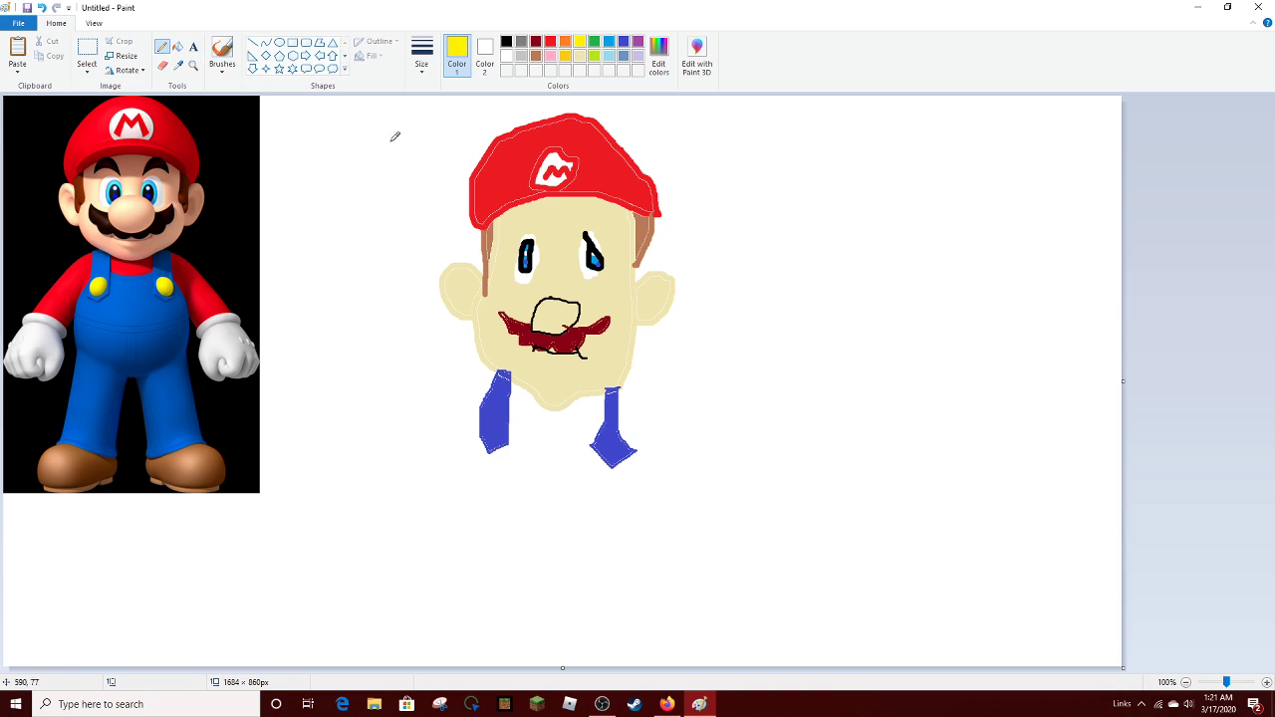
click(222, 55)
click(416, 66)
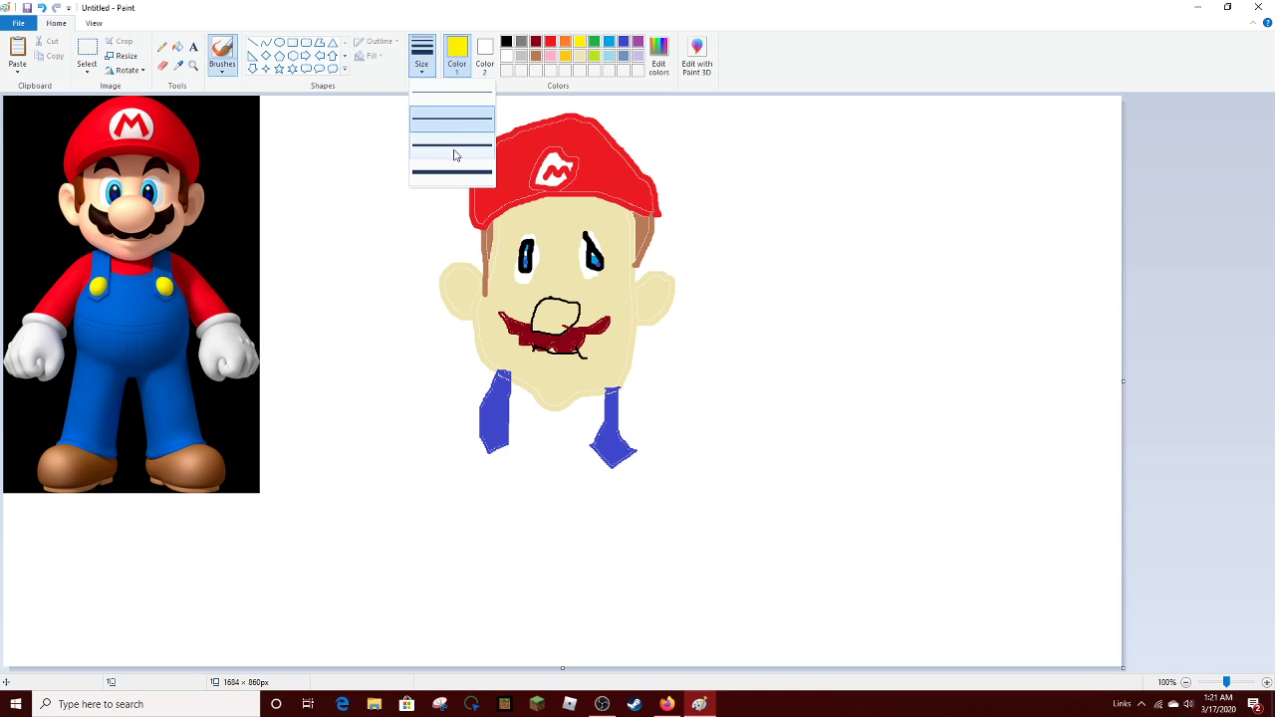
click(455, 170)
click(502, 428)
drag(501, 429, 493, 429)
drag(606, 458, 611, 446)
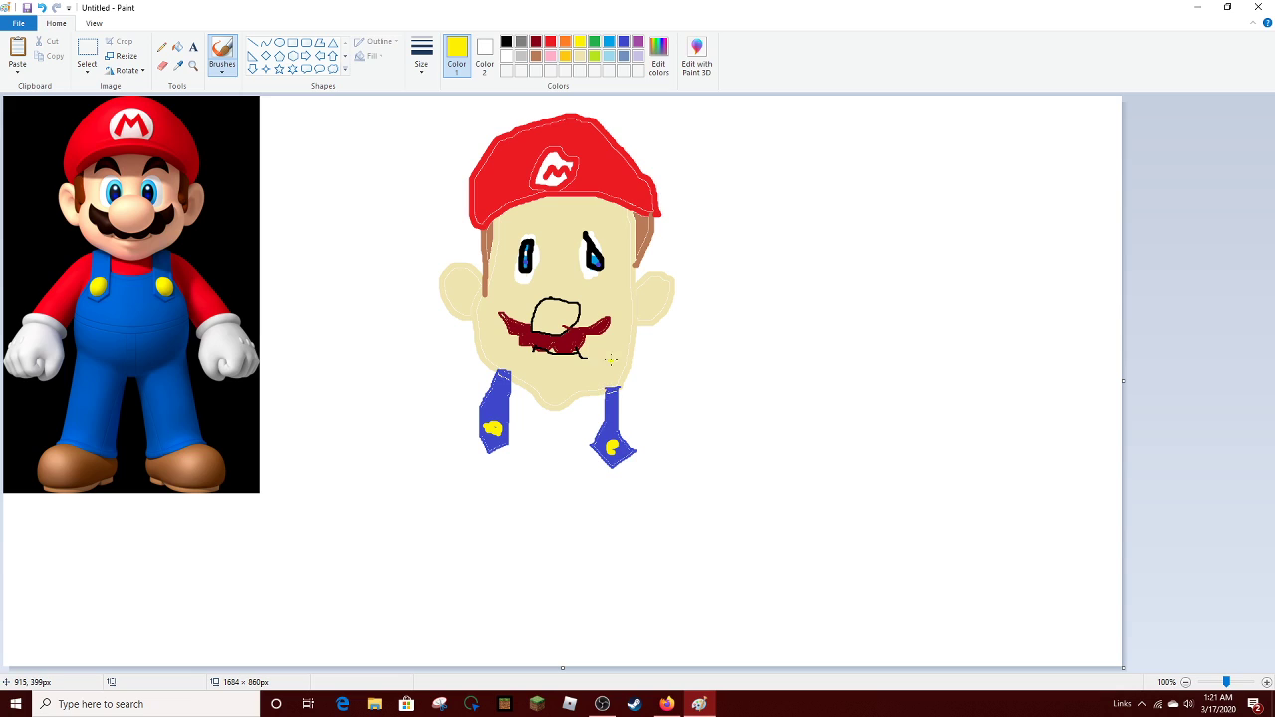
drag(613, 448, 620, 451)
Outline both overall straps with a thin black pencil line
click(506, 41)
click(421, 54)
click(435, 105)
click(161, 46)
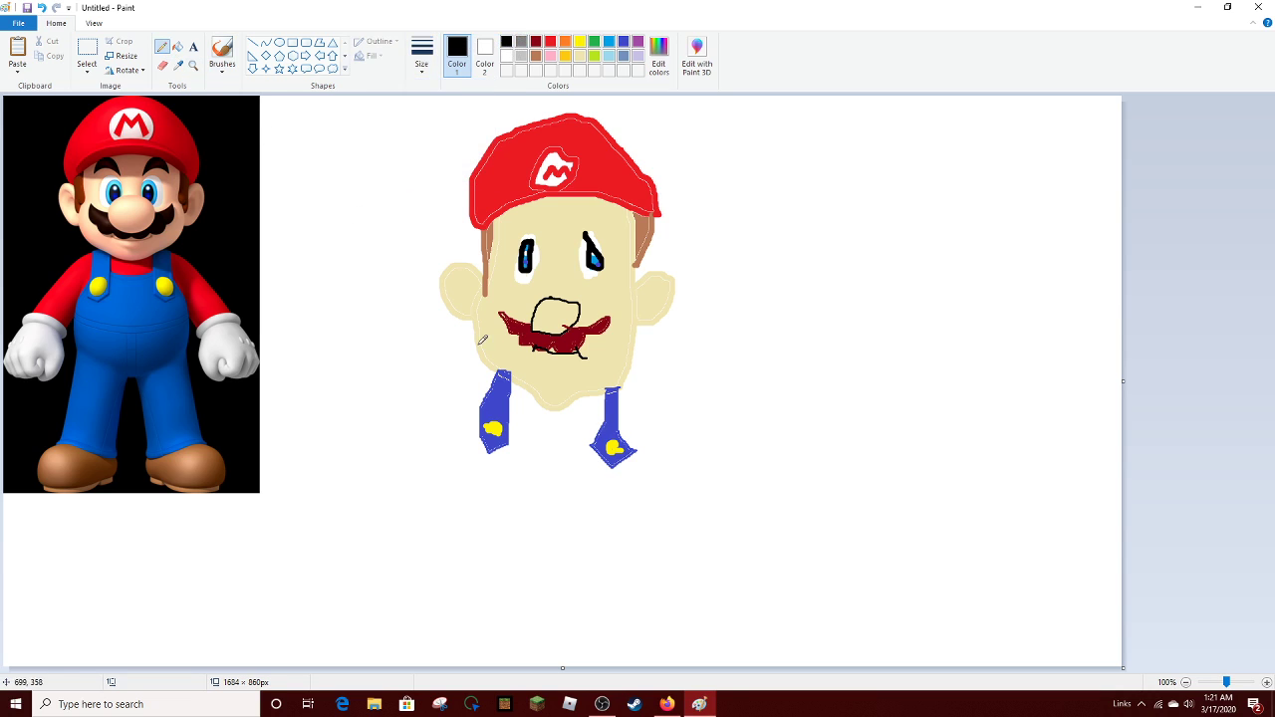
mouse_move(498, 367)
mouse_down()
mouse_move(474, 430)
mouse_move(486, 451)
mouse_move(512, 439)
mouse_move(511, 380)
mouse_up()
mouse_move(612, 389)
mouse_down()
mouse_move(597, 442)
mouse_move(608, 460)
mouse_move(636, 454)
mouse_move(620, 389)
mouse_move(606, 390)
mouse_up()
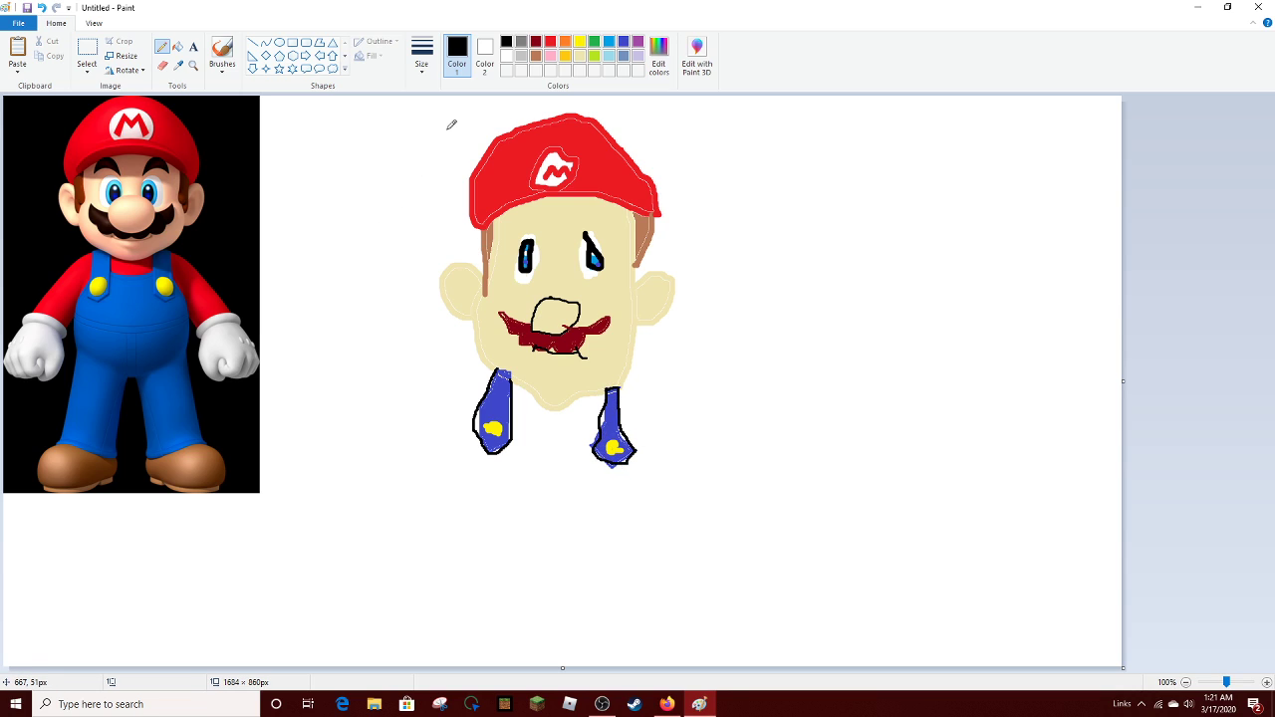
Draw the wide, rounded outline of the overalls' body in indigo from one strap around to the other
click(625, 40)
mouse_move(485, 445)
mouse_down()
mouse_move(459, 523)
mouse_move(482, 554)
mouse_move(566, 573)
mouse_move(673, 559)
mouse_move(712, 508)
mouse_move(634, 451)
mouse_up()
key(ctrl+z)
mouse_move(481, 429)
mouse_down()
mouse_move(454, 549)
mouse_move(585, 580)
mouse_move(669, 532)
mouse_move(629, 456)
mouse_up()
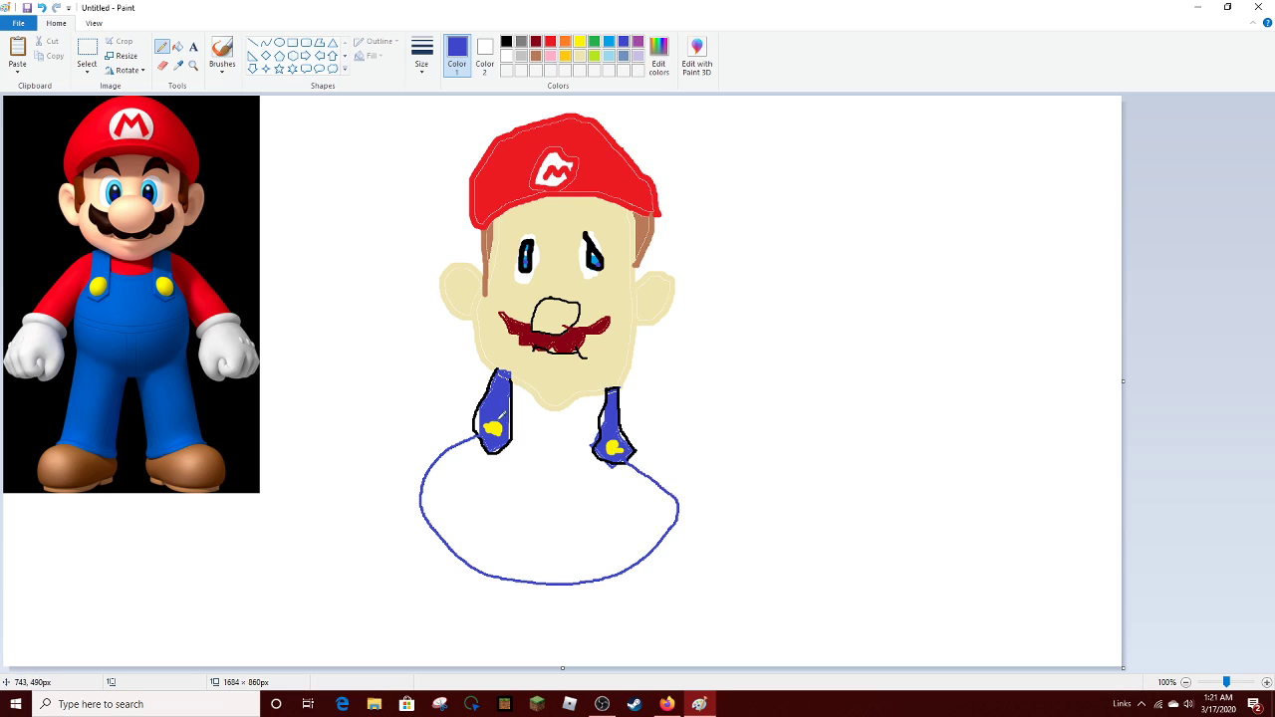
Close the overalls with a curved indigo neckline between the straps and fill the body with indigo
drag(512, 423, 601, 429)
key(ctrl+z)
drag(514, 425, 599, 430)
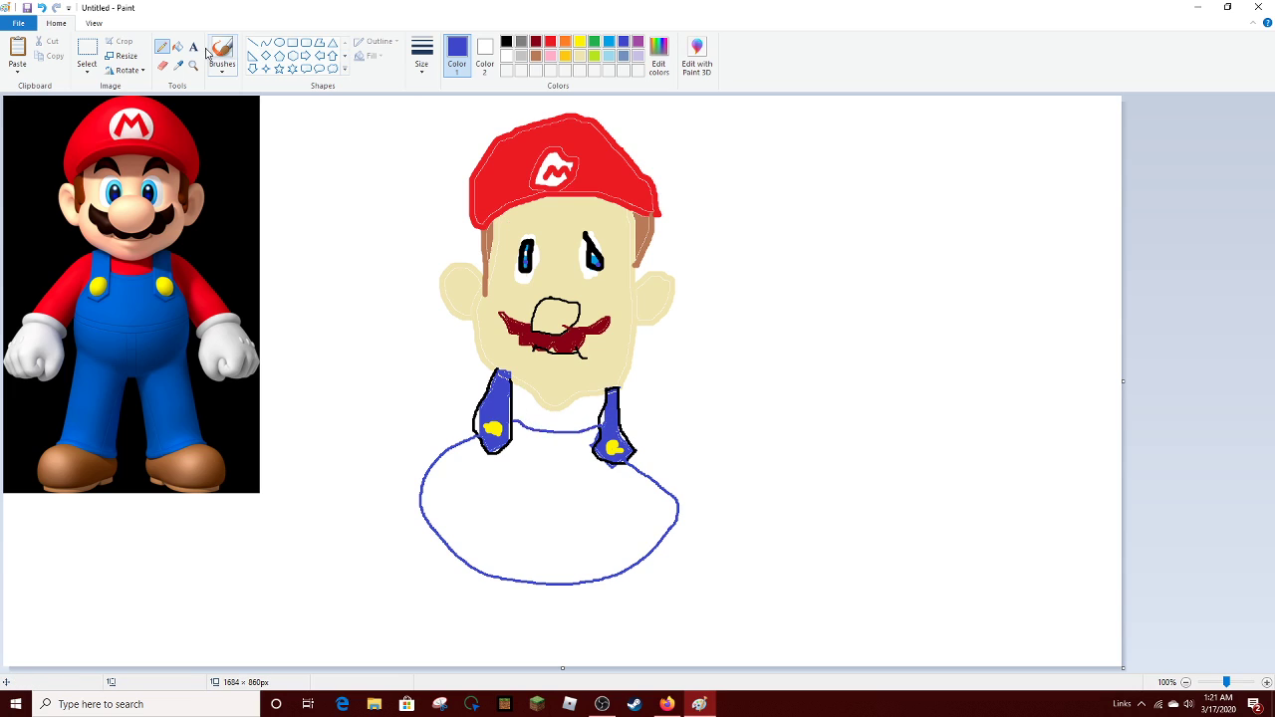
click(179, 48)
click(520, 464)
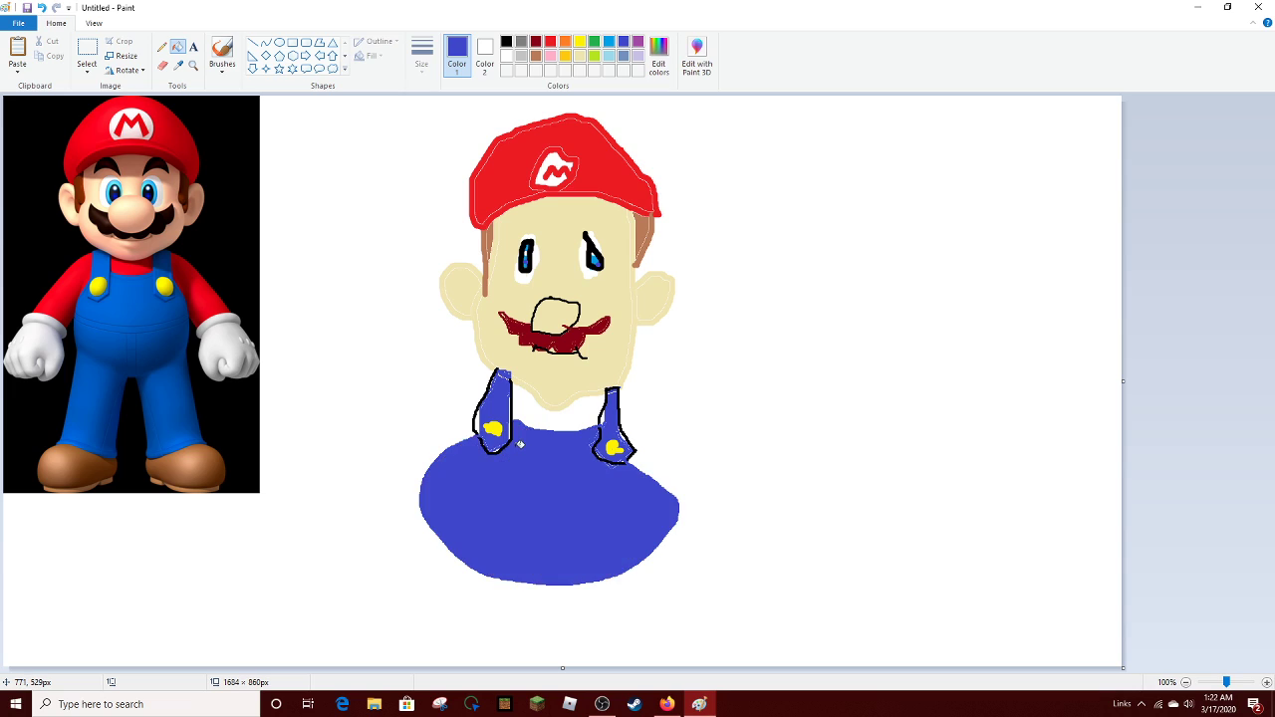
Fill the neck area between the straps with red and the white gaps inside the strap outlines with indigo
click(551, 42)
click(578, 415)
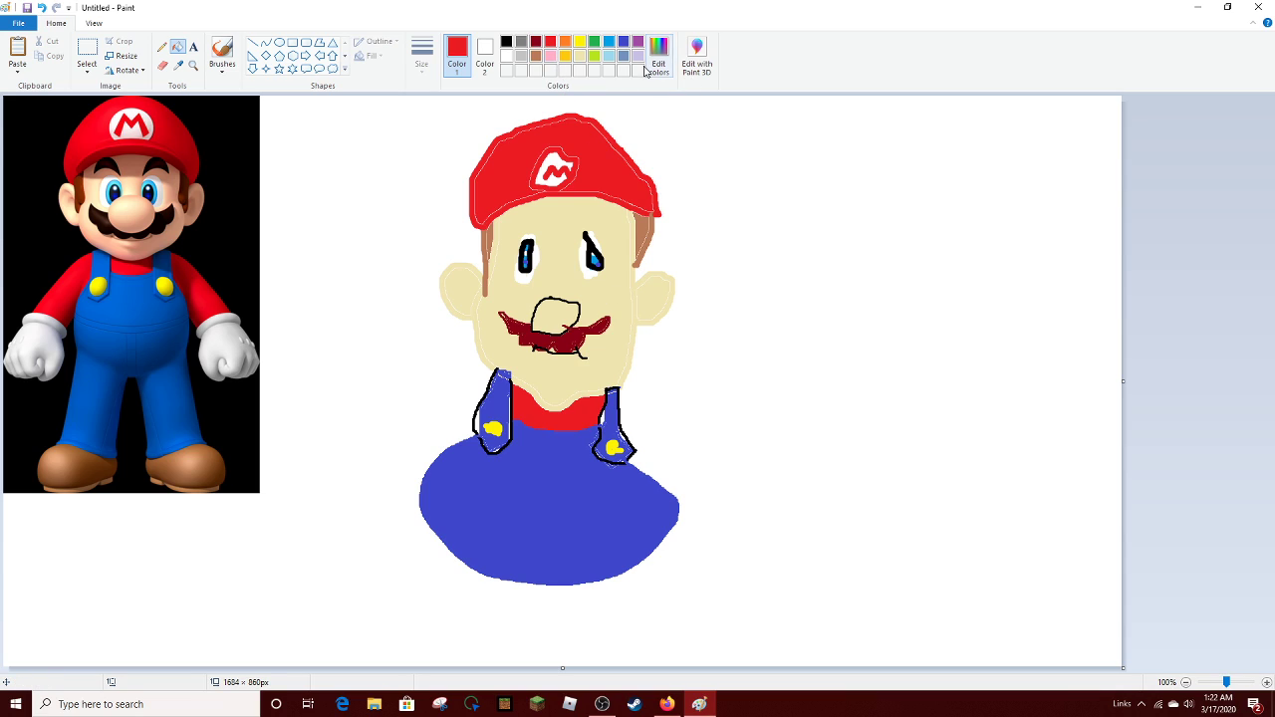
click(623, 41)
click(624, 435)
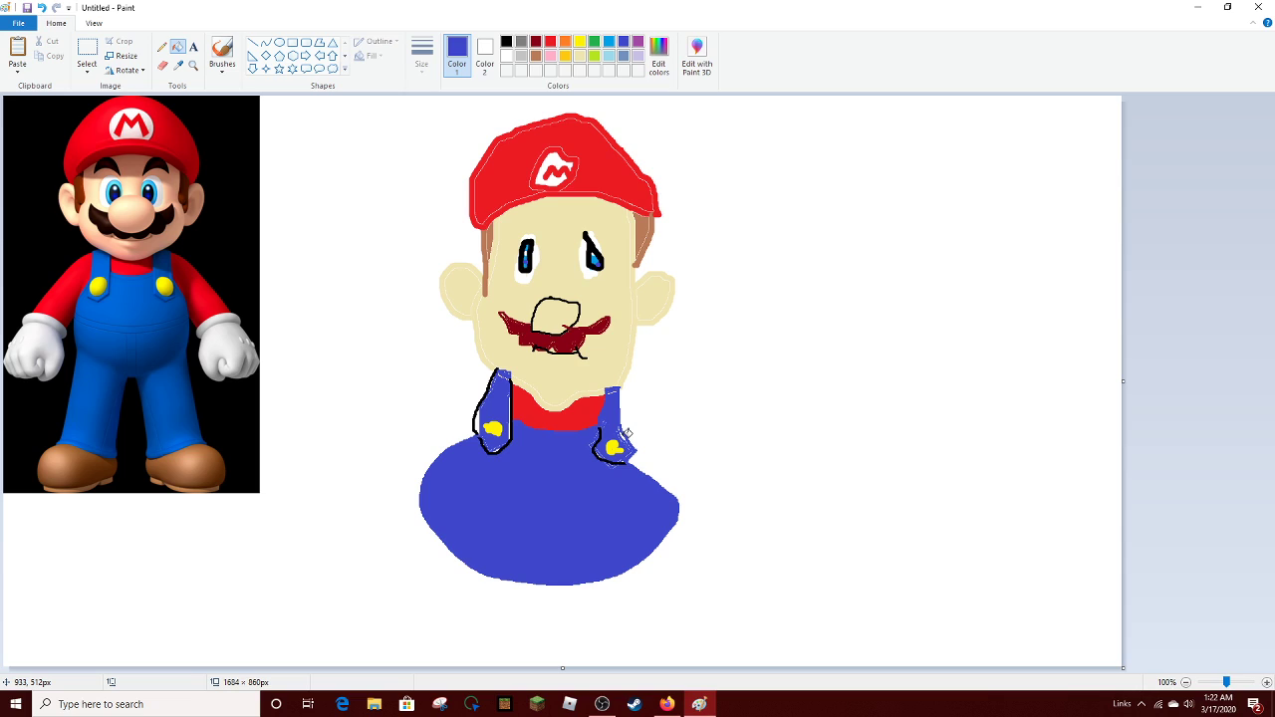
key(ctrl+z)
click(513, 428)
key(ctrl+z)
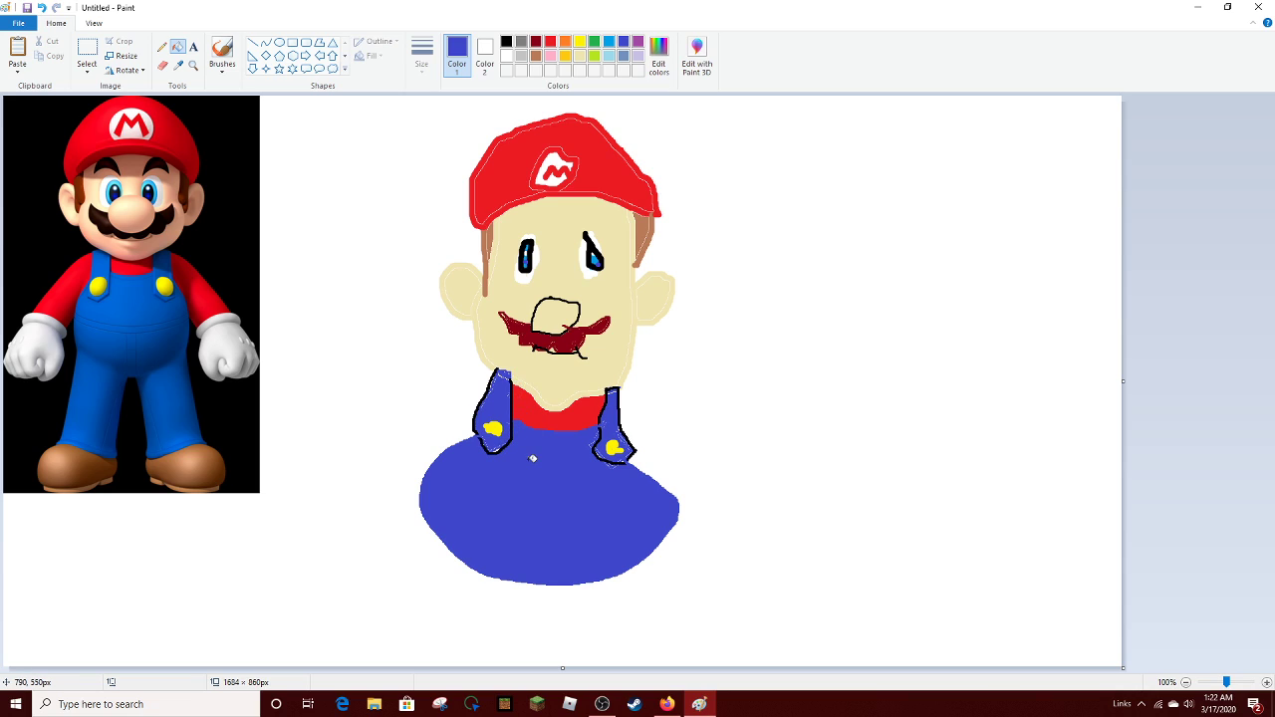
Draw thin red outlines of two sleeves curving outward and down from the straps
click(550, 42)
click(222, 50)
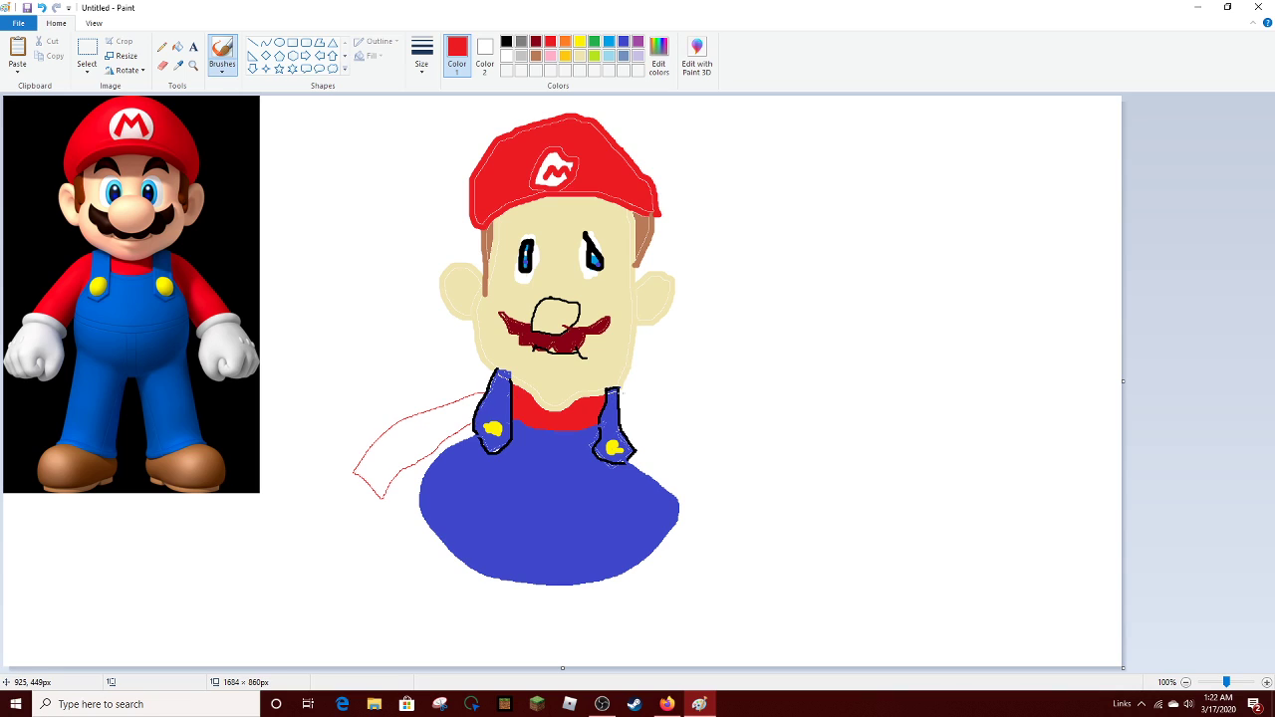
mouse_move(667, 397)
mouse_down()
mouse_move(722, 430)
mouse_move(705, 493)
mouse_move(658, 446)
mouse_up()
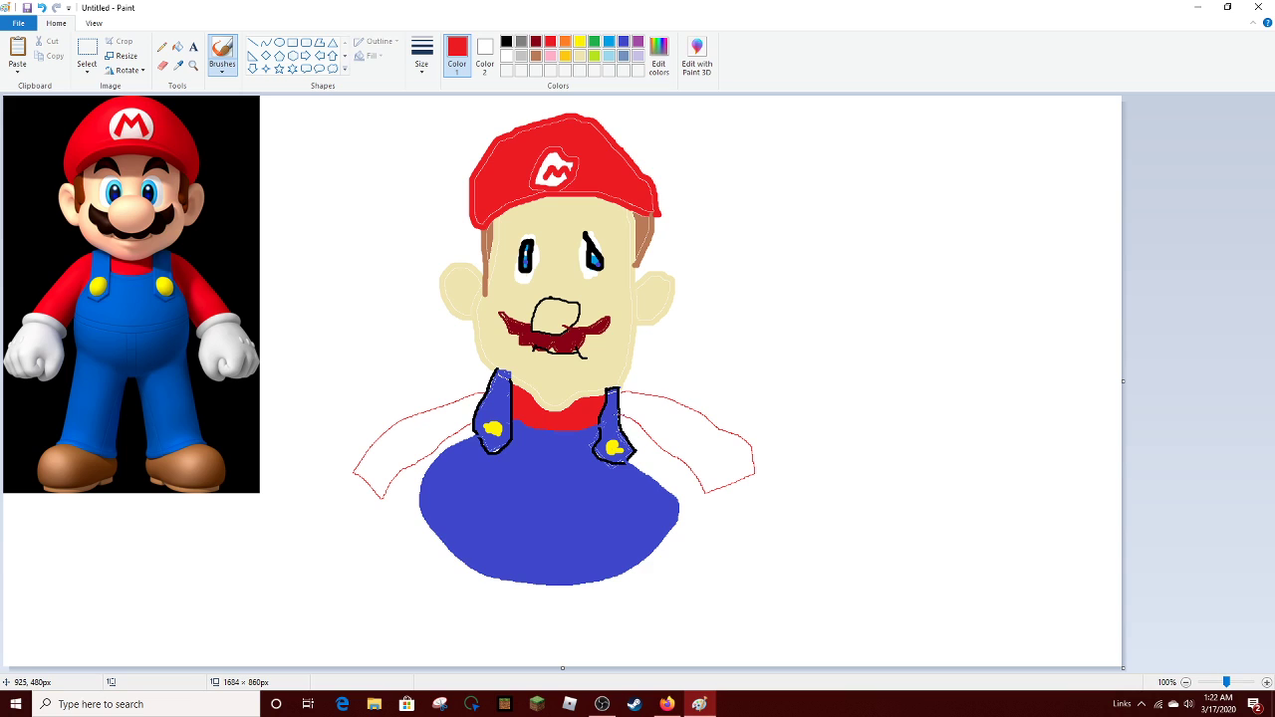
Fill both sleeves with red, leaving the canvas background white
click(177, 47)
click(421, 430)
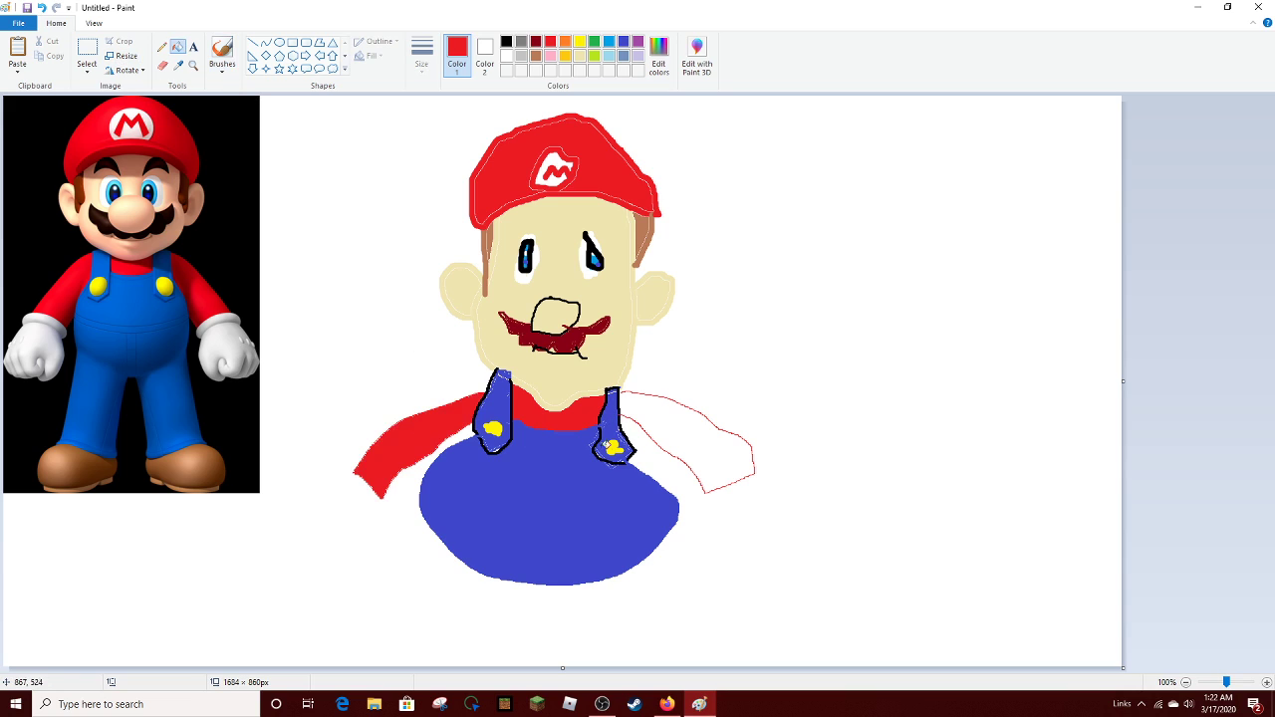
click(695, 431)
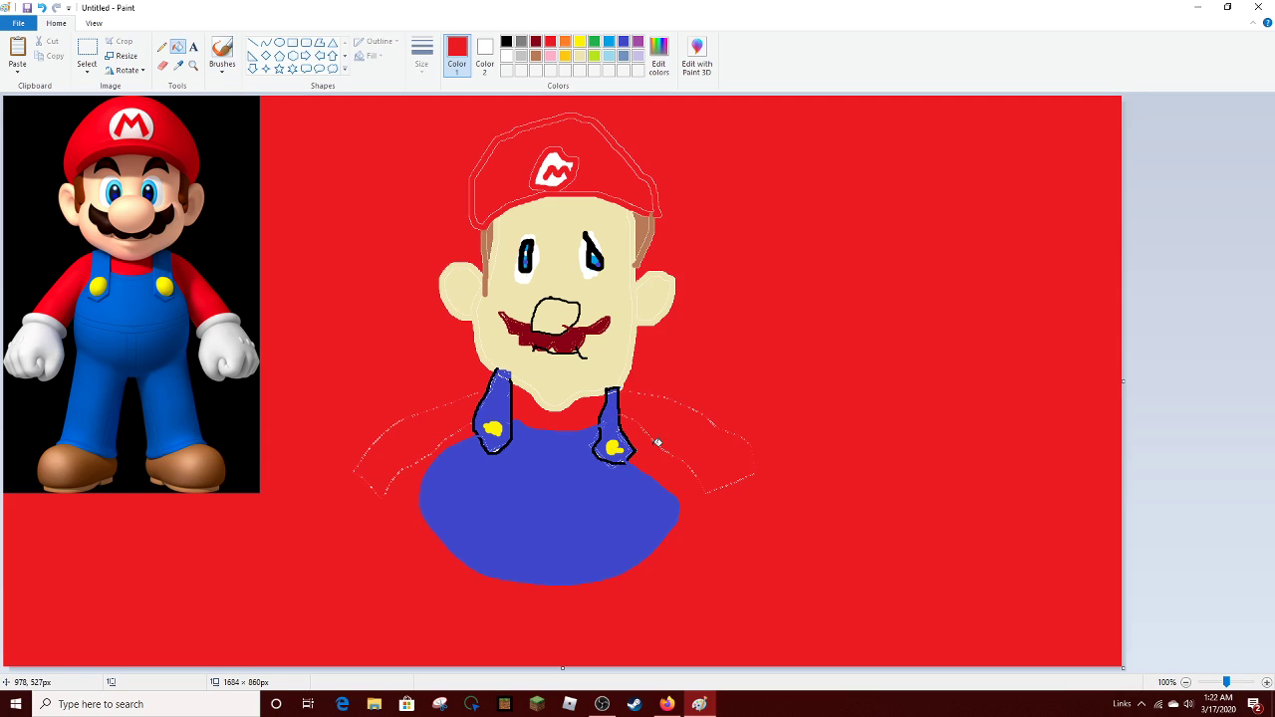
key(ctrl+z)
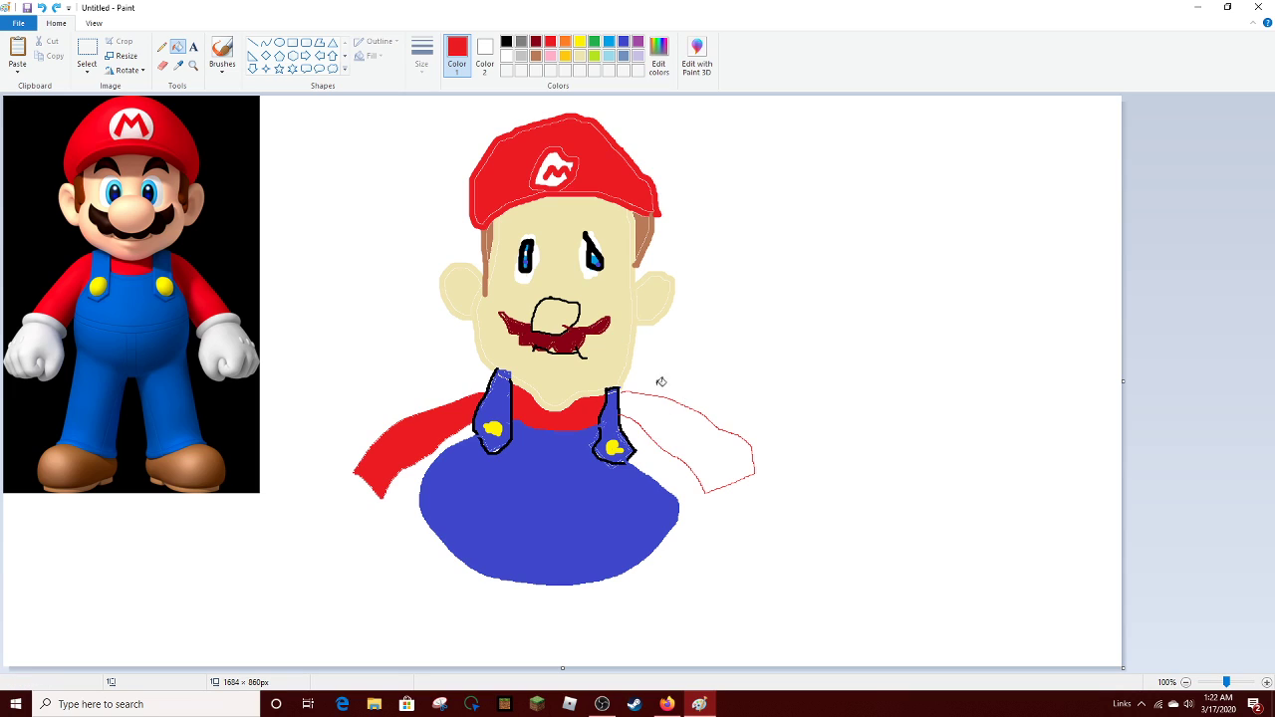
click(161, 46)
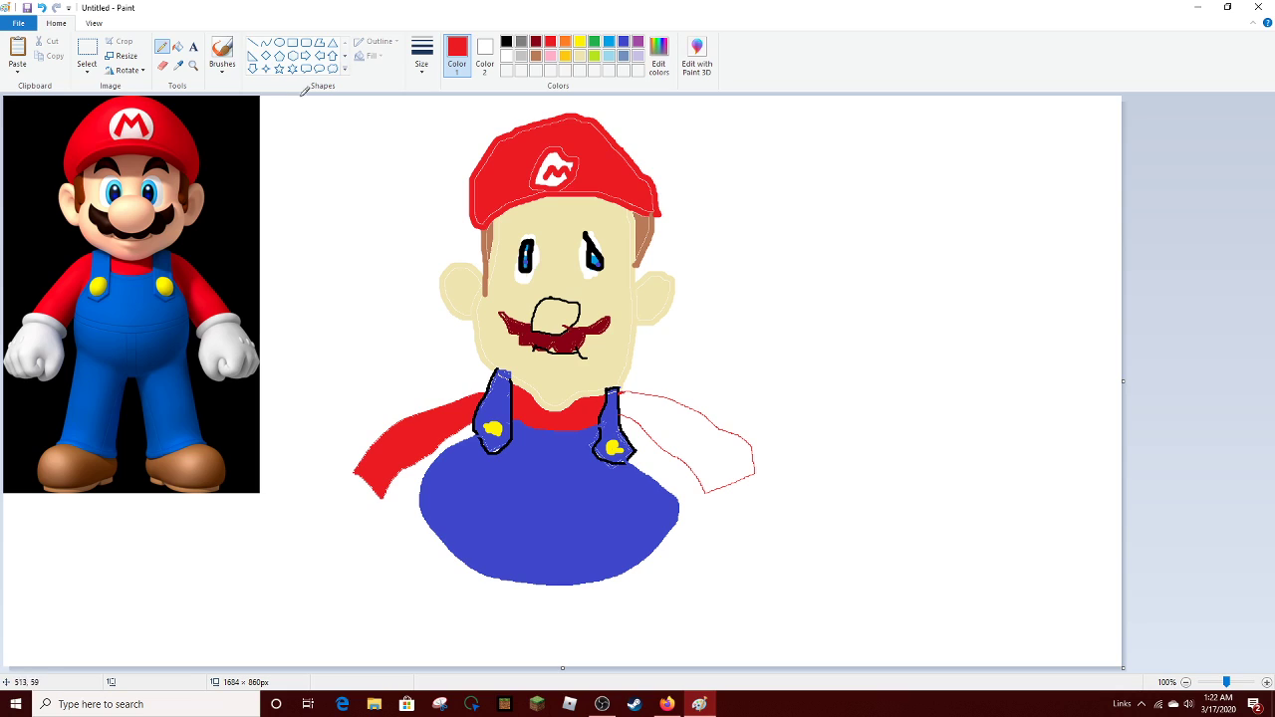
click(177, 46)
click(681, 427)
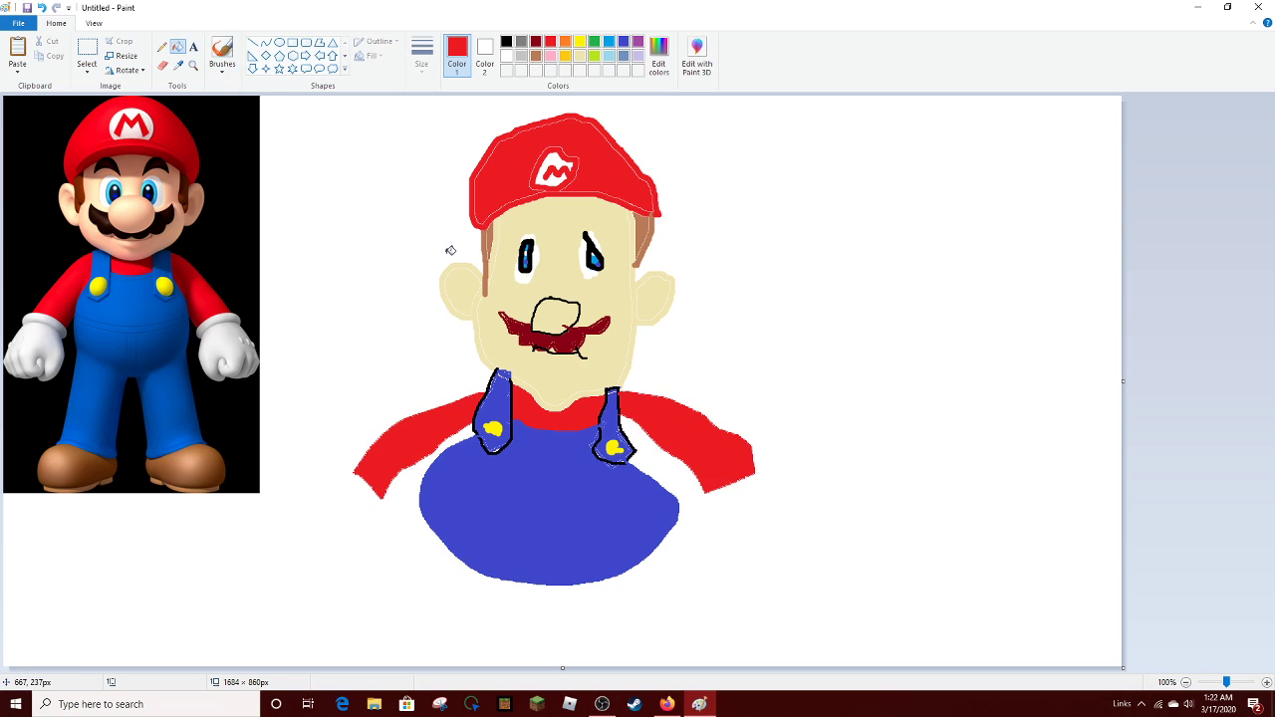
Fill the white canvas background around the figure with green
click(510, 56)
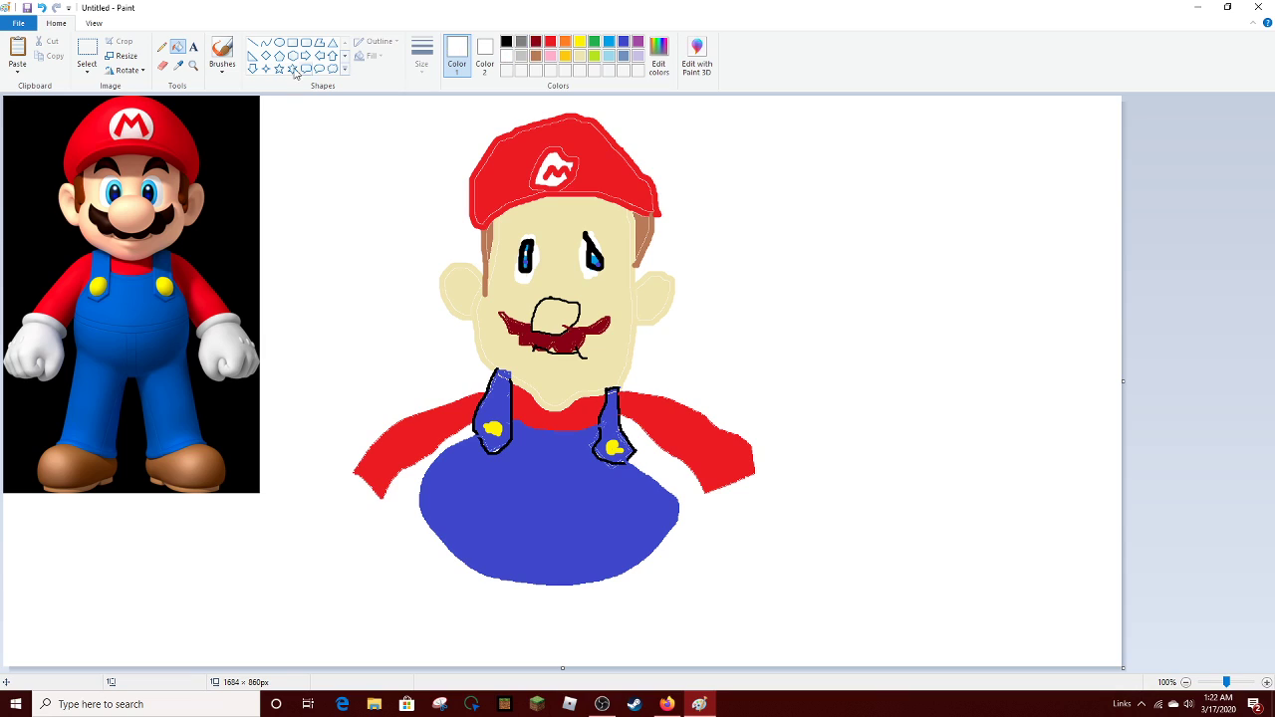
click(221, 52)
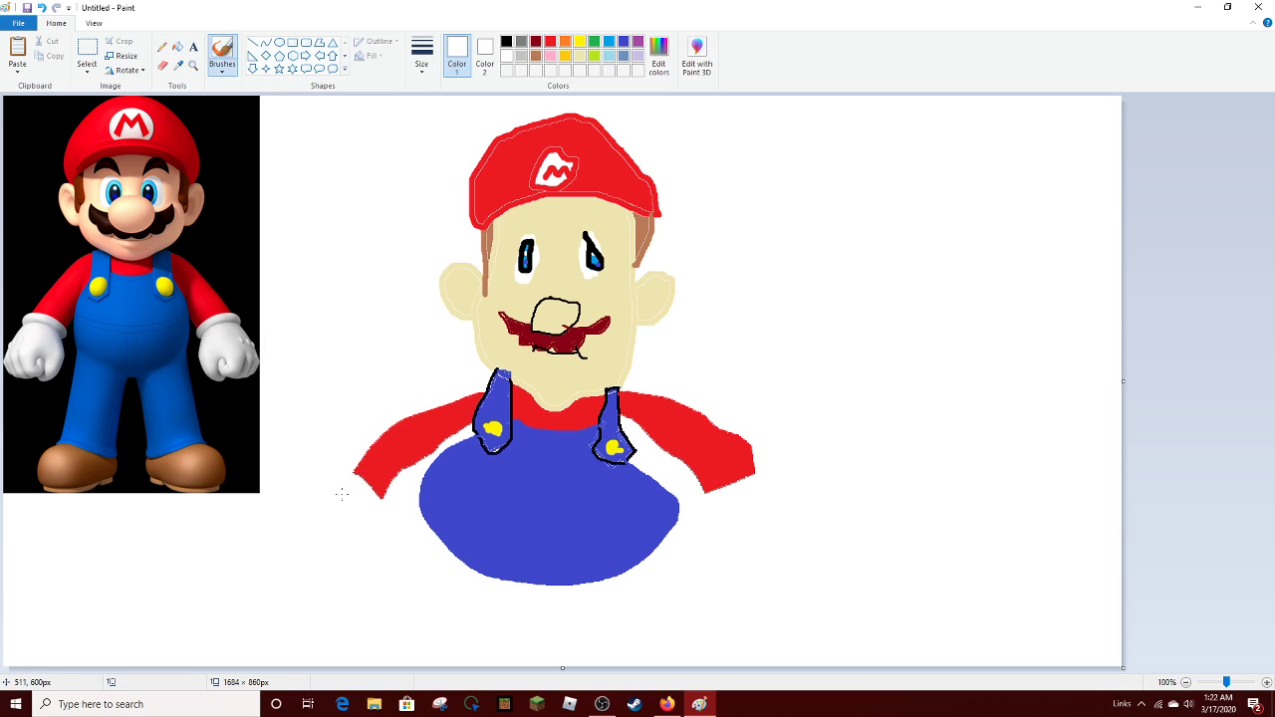
click(594, 41)
click(178, 47)
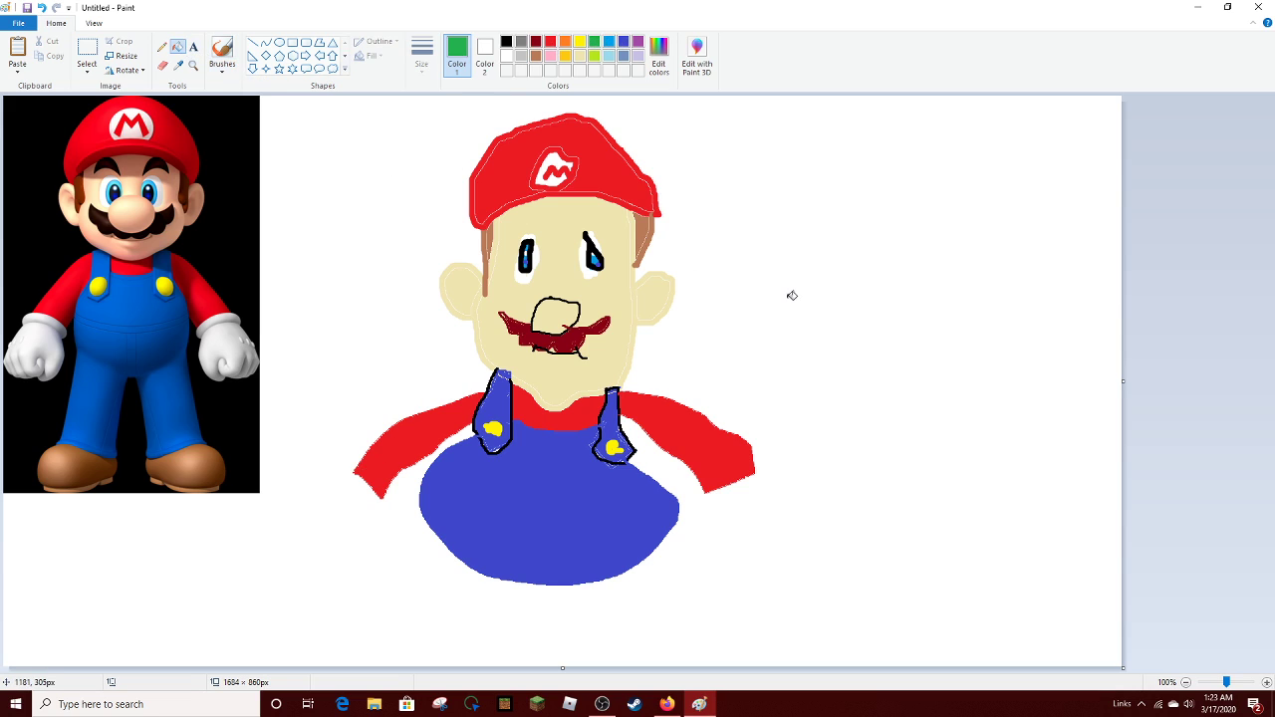
click(788, 293)
Draw white gloved hands with fingers at the ends of both sleeves and fill them with white
click(508, 55)
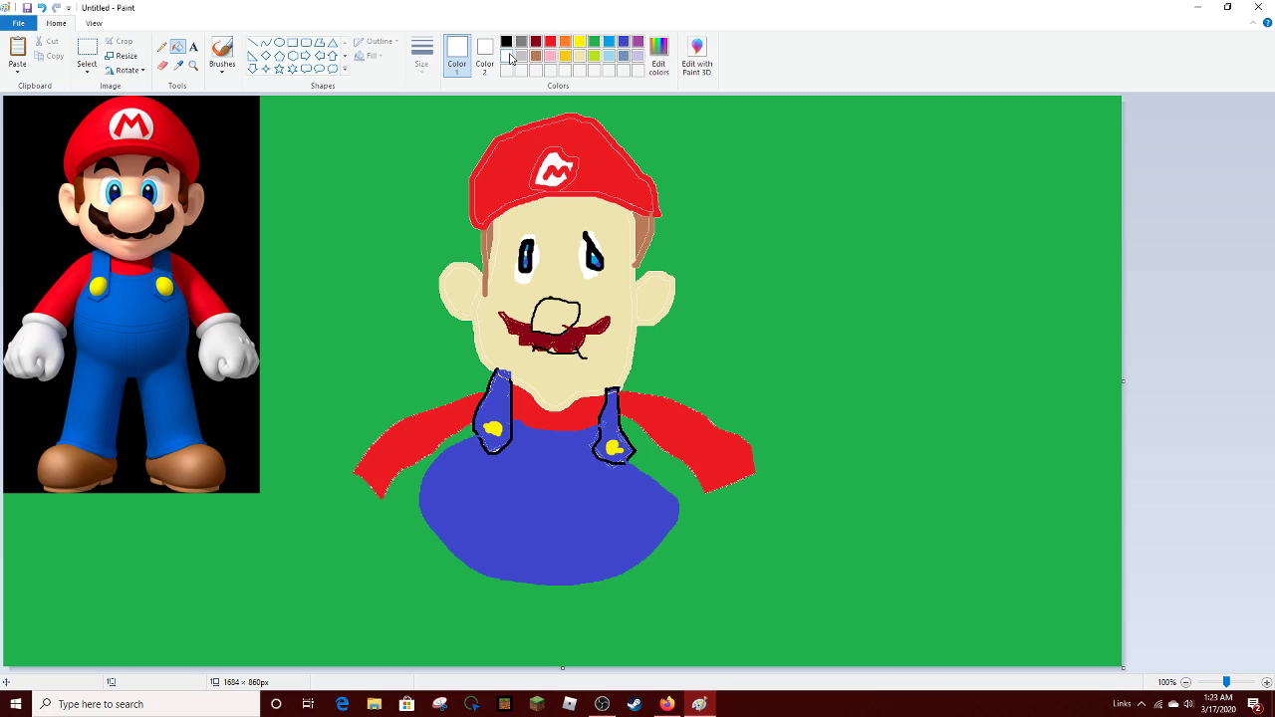
click(161, 47)
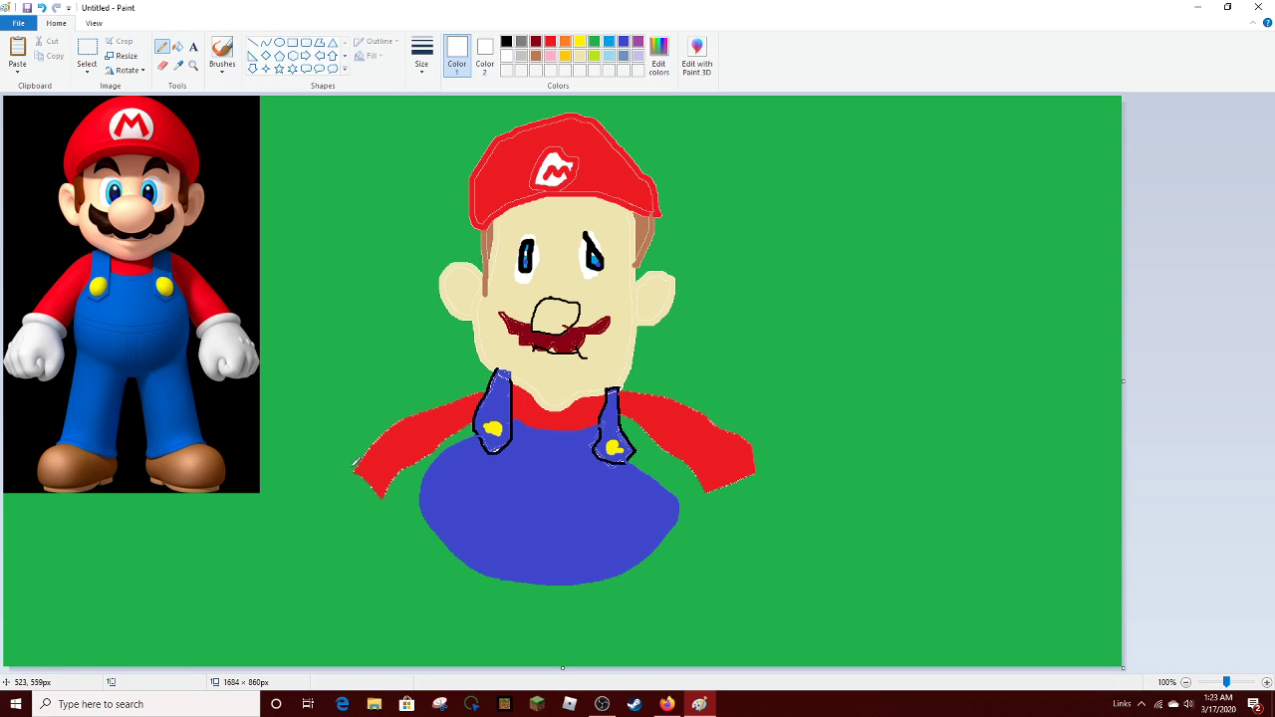
mouse_move(355, 470)
mouse_down()
mouse_move(329, 486)
mouse_move(339, 503)
mouse_move(393, 526)
mouse_move(379, 499)
mouse_up()
mouse_move(708, 494)
mouse_down()
mouse_move(694, 526)
mouse_move(714, 523)
mouse_up()
mouse_move(736, 518)
mouse_down()
mouse_move(755, 506)
mouse_move(767, 520)
mouse_move(783, 494)
mouse_move(764, 465)
mouse_up()
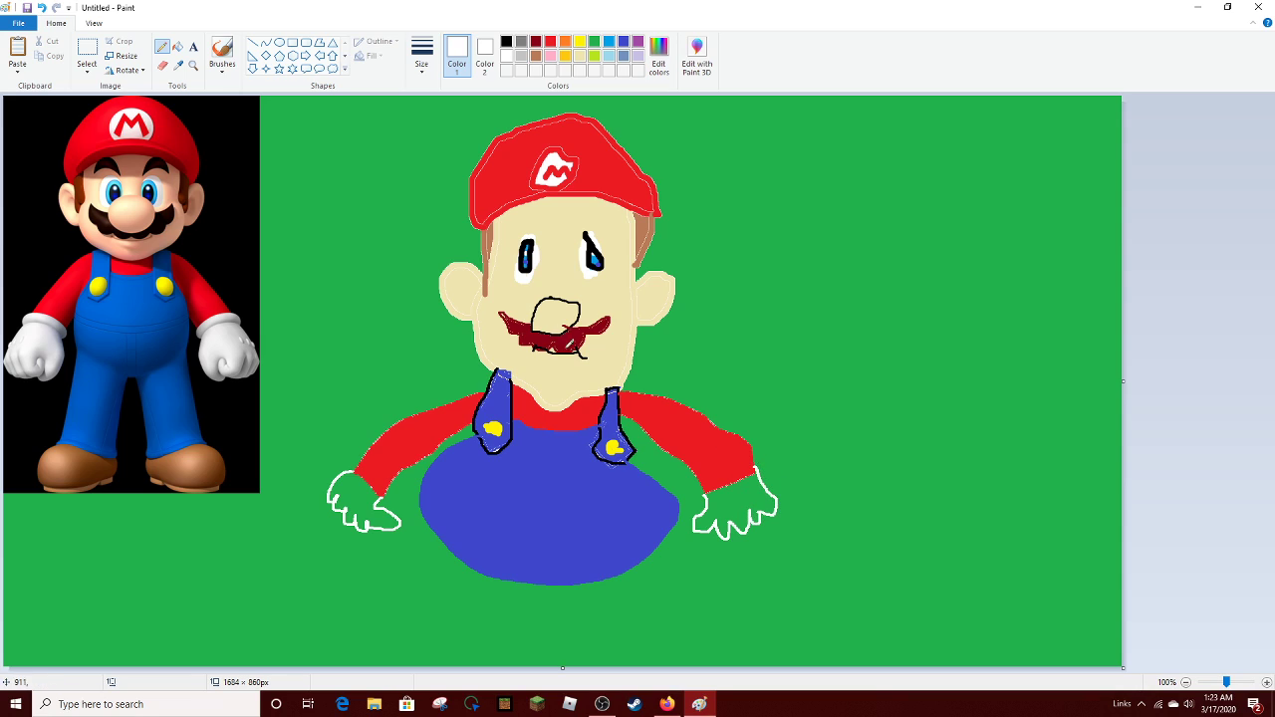
click(177, 46)
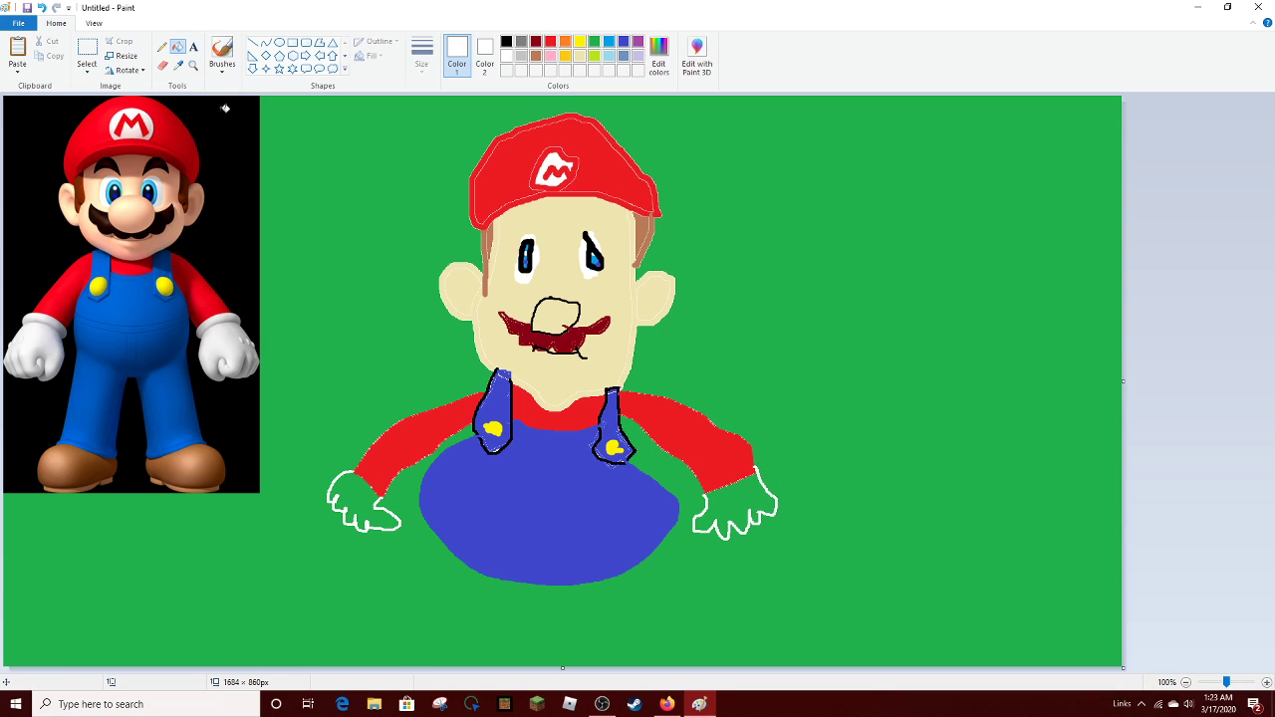
click(357, 493)
click(746, 497)
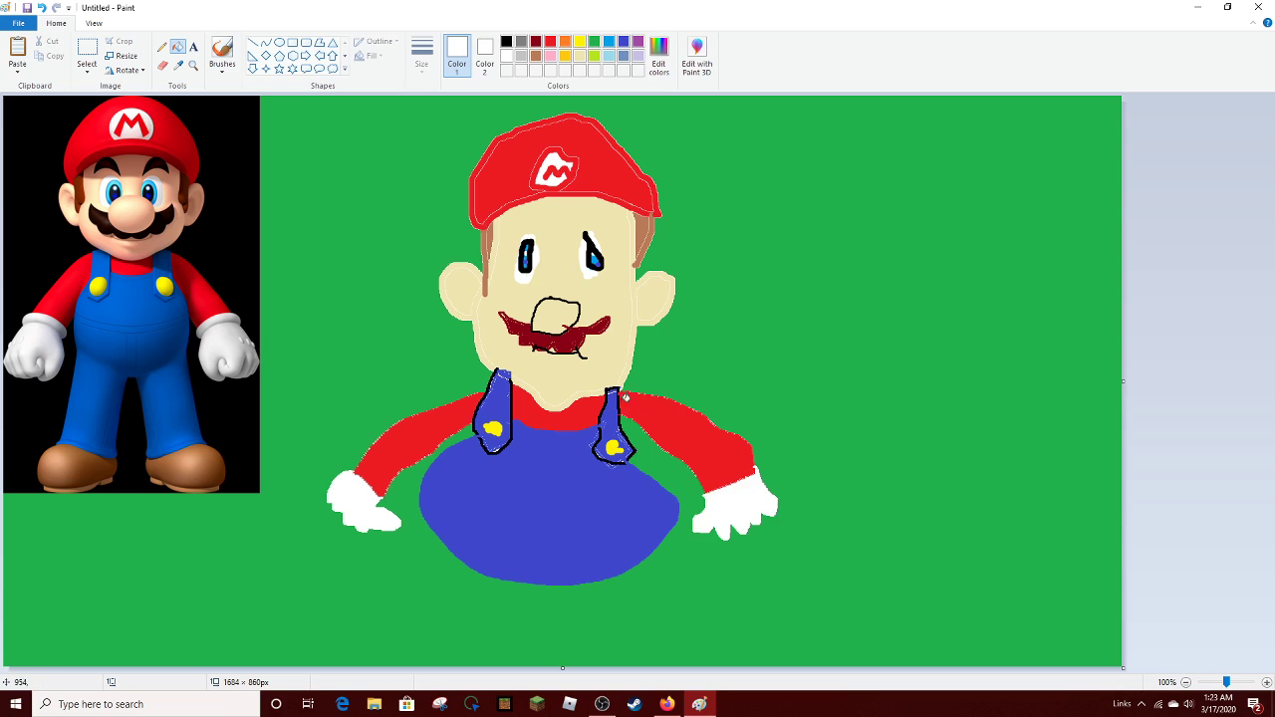
Draw short light gray lines between the fingers on both gloves with the pencil
click(521, 56)
click(161, 46)
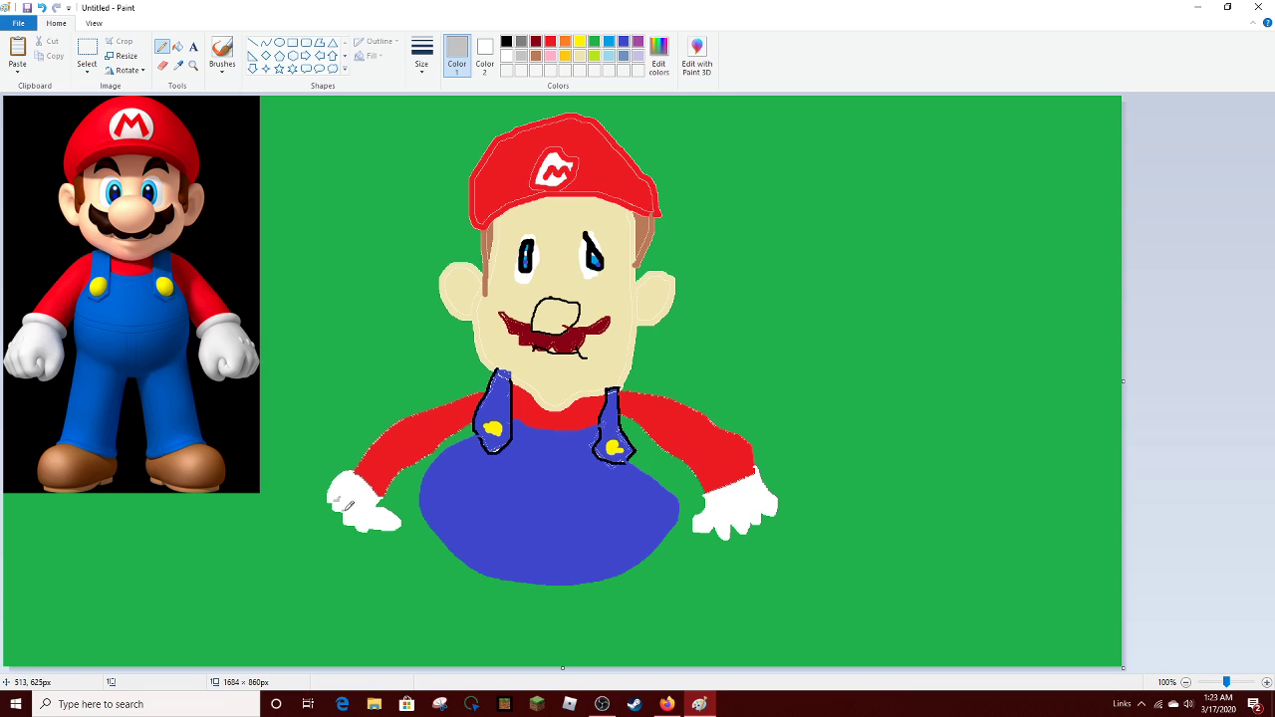
mouse_move(358, 523)
mouse_down()
mouse_move(381, 528)
mouse_move(385, 504)
mouse_up()
drag(714, 530, 719, 510)
Extend the canvas downward to 1684 × 1374 px and fill the added area with green
ctrl+scroll(690, 544, down, 1)
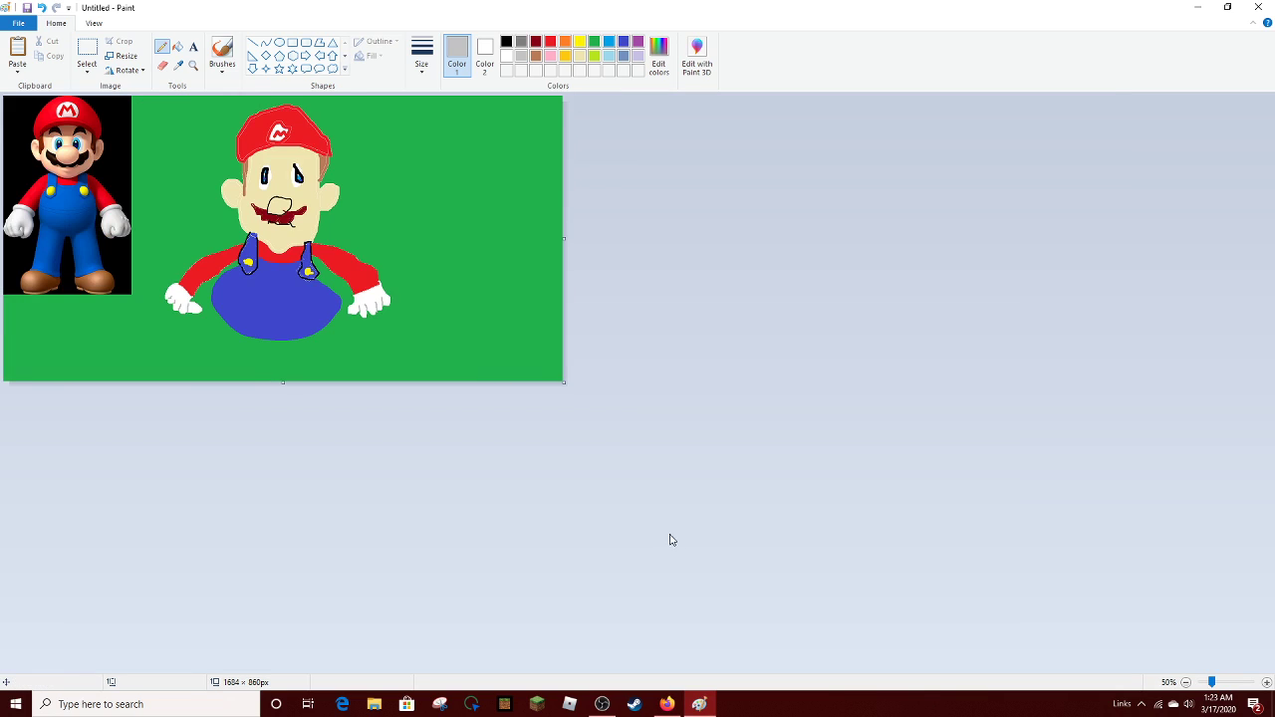
drag(282, 382, 284, 553)
click(594, 41)
click(177, 49)
click(277, 441)
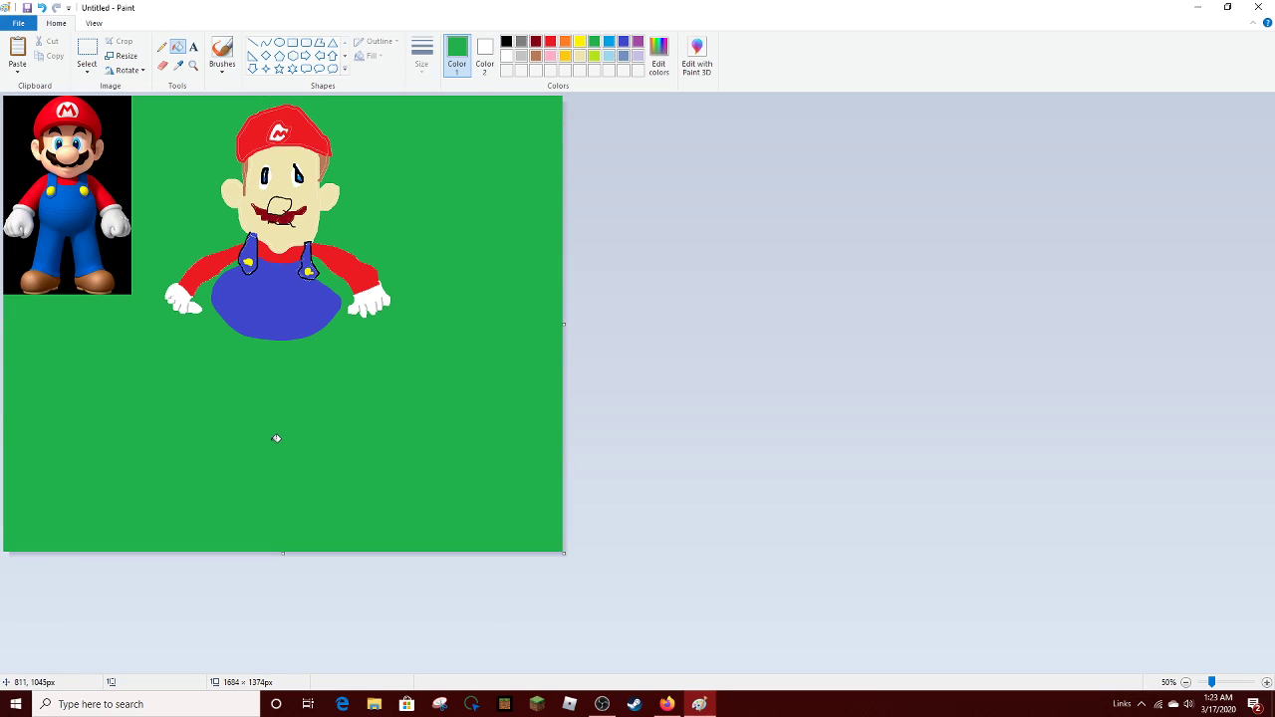
ctrl+scroll(276, 439, up, 1)
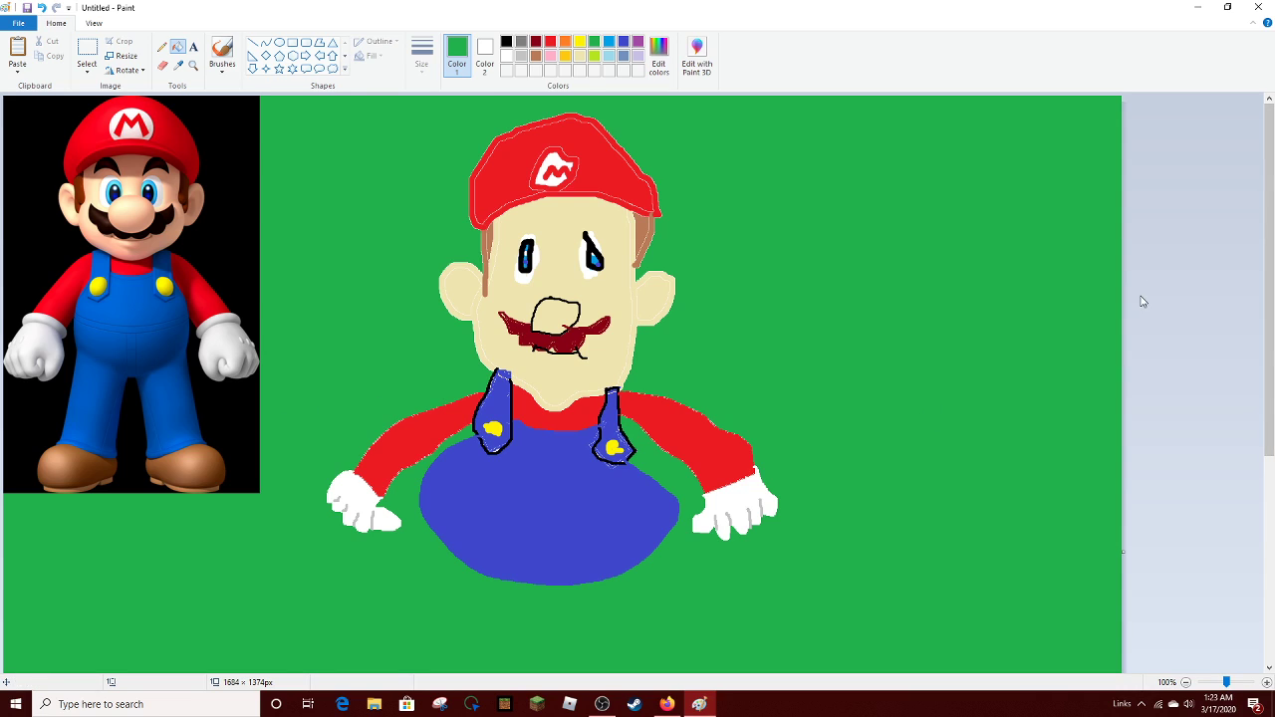
Draw two indigo legs below the overalls with the pencil and fill both with indigo
scroll(1136, 297, down, 3)
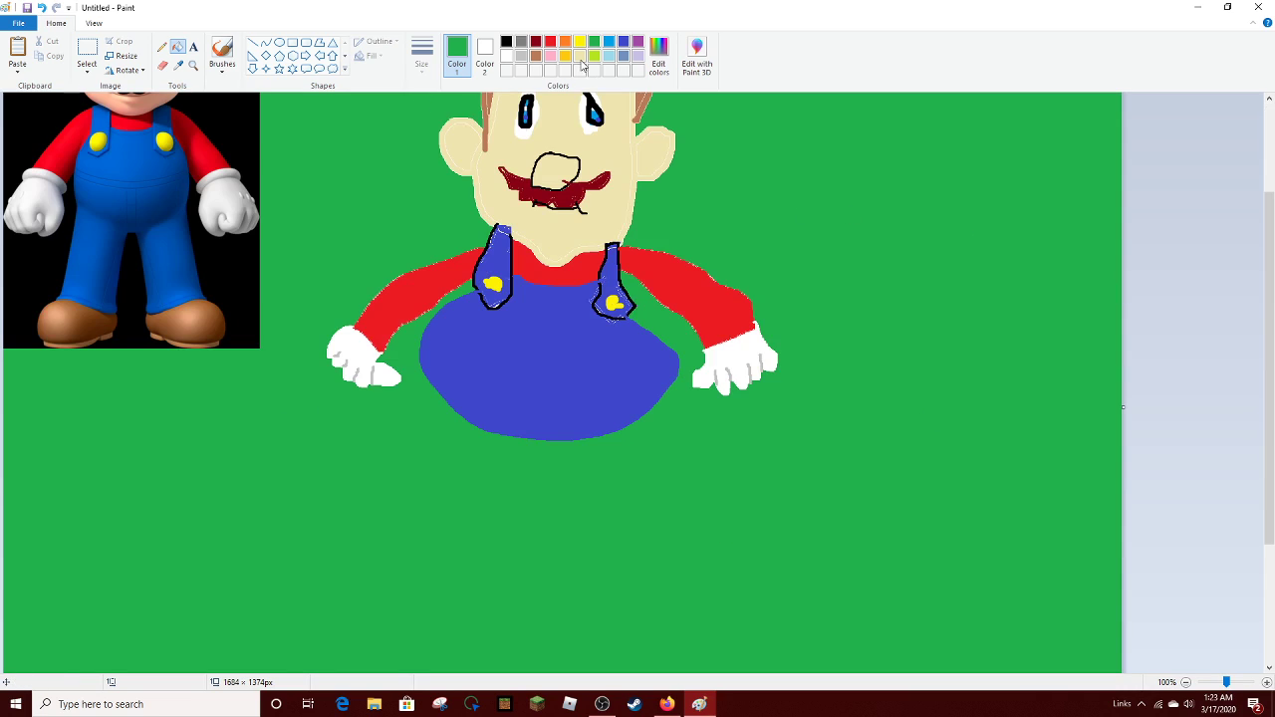
click(621, 41)
click(161, 46)
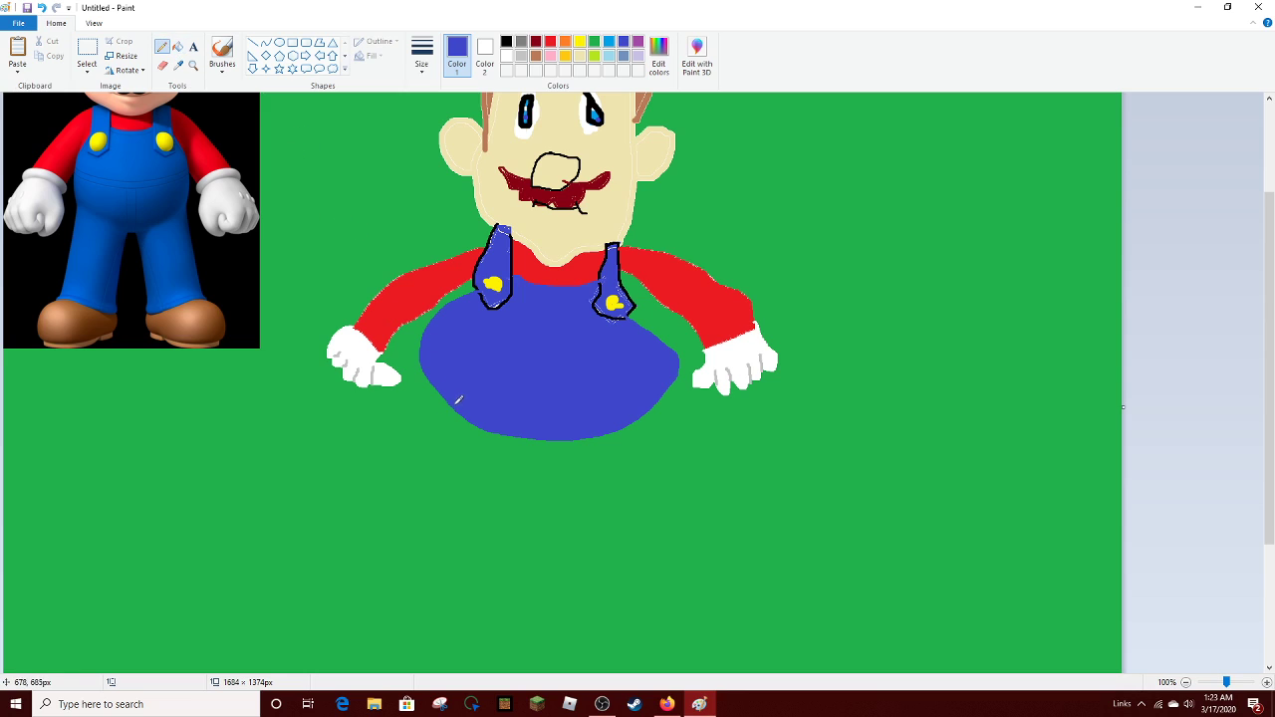
mouse_move(452, 402)
mouse_down()
mouse_move(412, 593)
mouse_move(464, 599)
mouse_move(475, 425)
mouse_up()
mouse_move(595, 436)
mouse_down()
mouse_move(625, 601)
mouse_move(607, 434)
mouse_up()
click(178, 45)
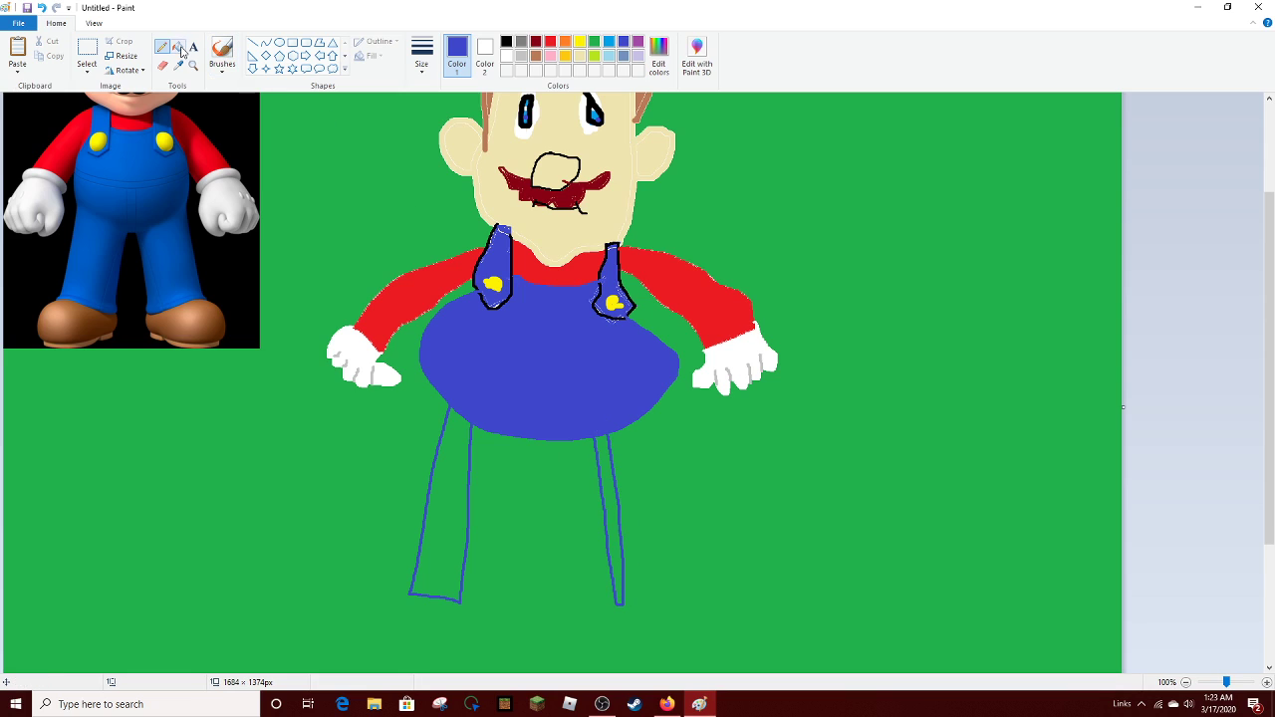
click(455, 471)
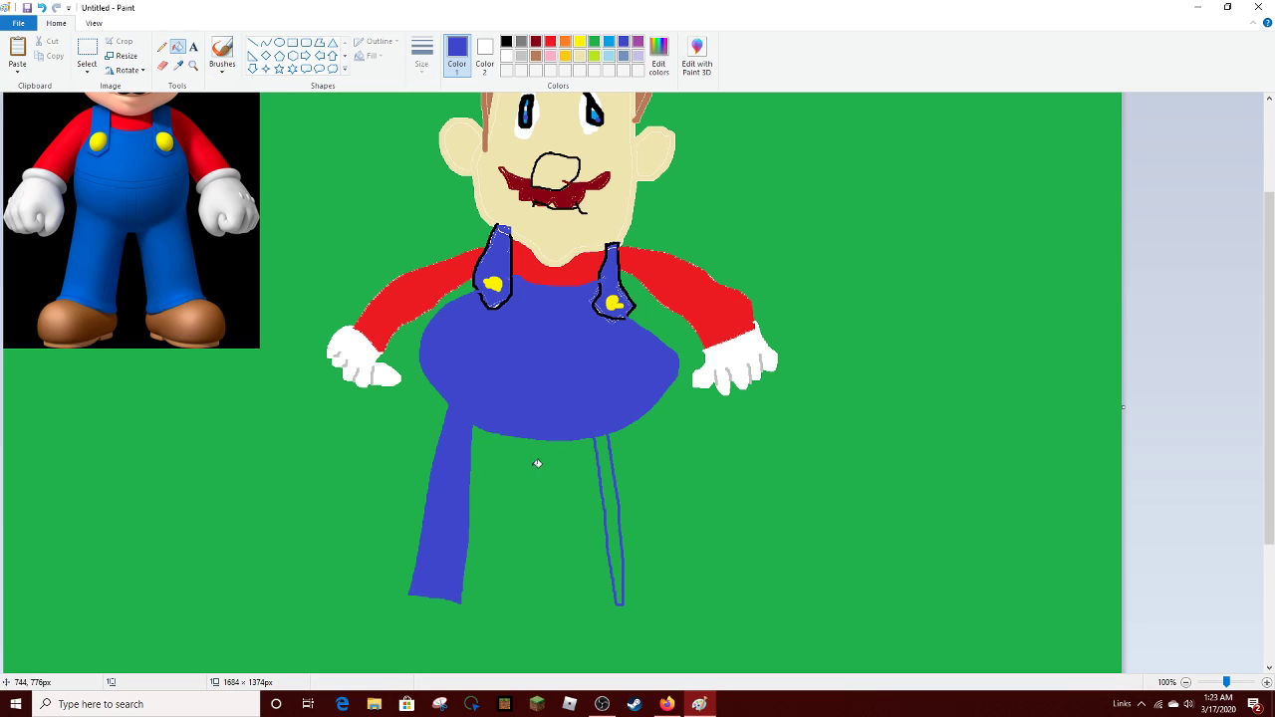
click(613, 471)
Draw a rounded brown shoe at the end of each leg with a thicker brush and fill both with brown
click(535, 56)
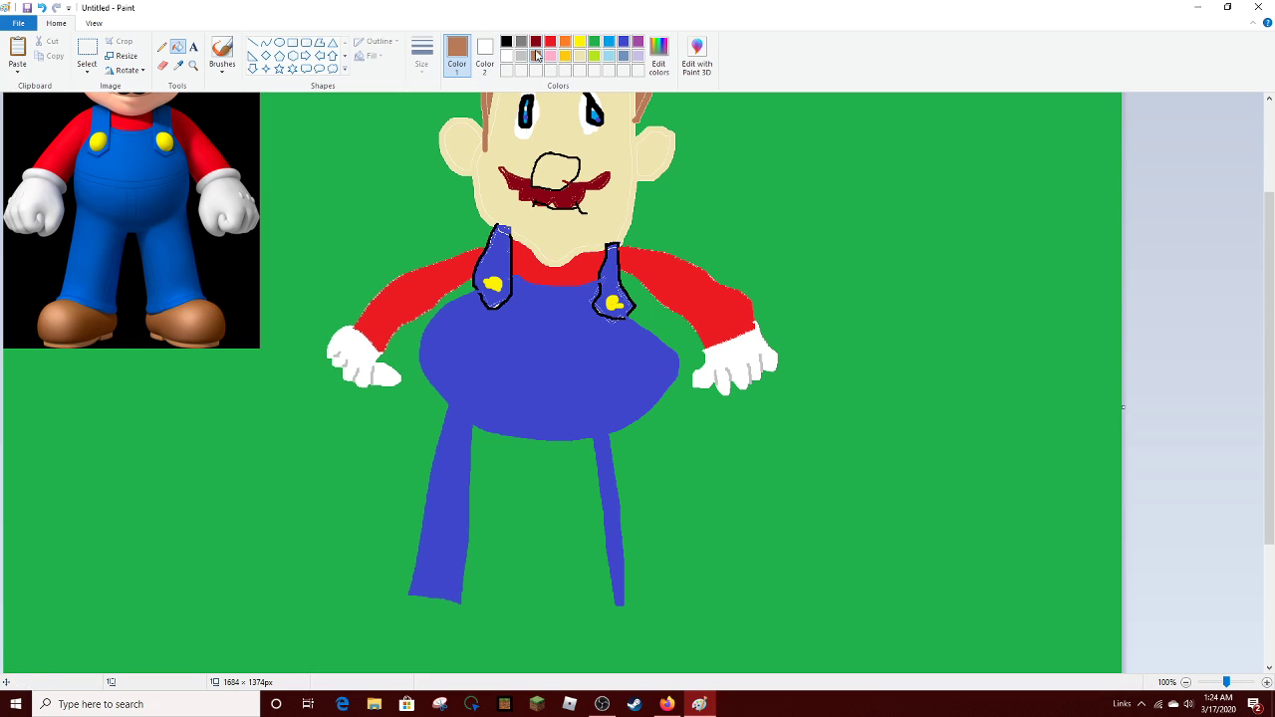
click(222, 52)
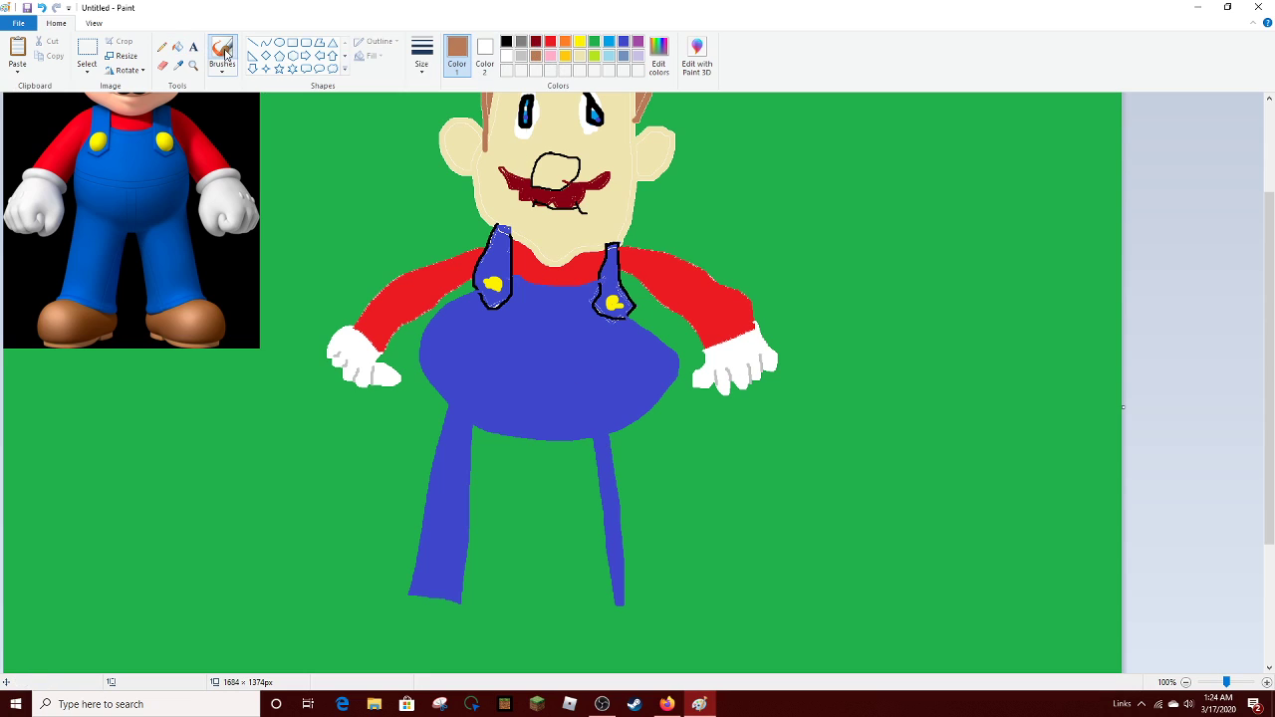
click(430, 60)
click(447, 170)
scroll(523, 401, down, 3)
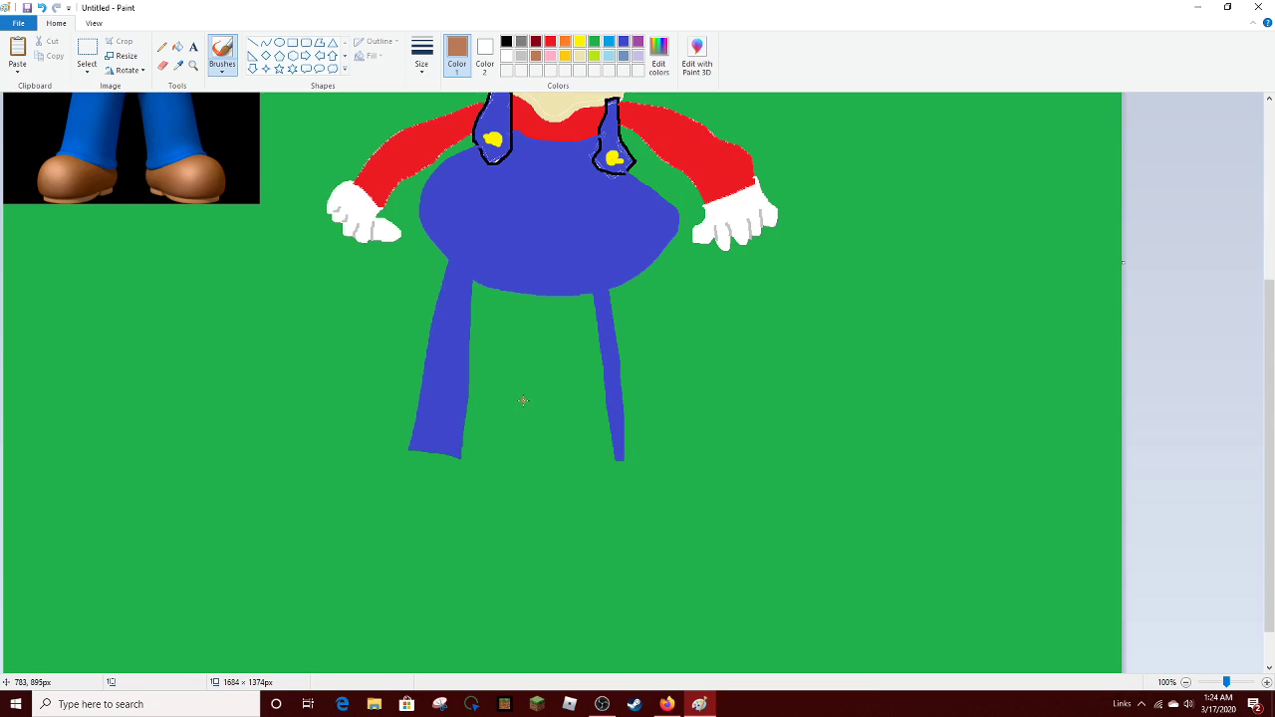
mouse_move(412, 448)
mouse_down()
mouse_move(389, 558)
mouse_move(460, 535)
mouse_move(487, 480)
mouse_move(463, 452)
mouse_up()
mouse_move(620, 458)
mouse_down()
mouse_move(880, 495)
mouse_move(708, 429)
mouse_move(617, 457)
mouse_up()
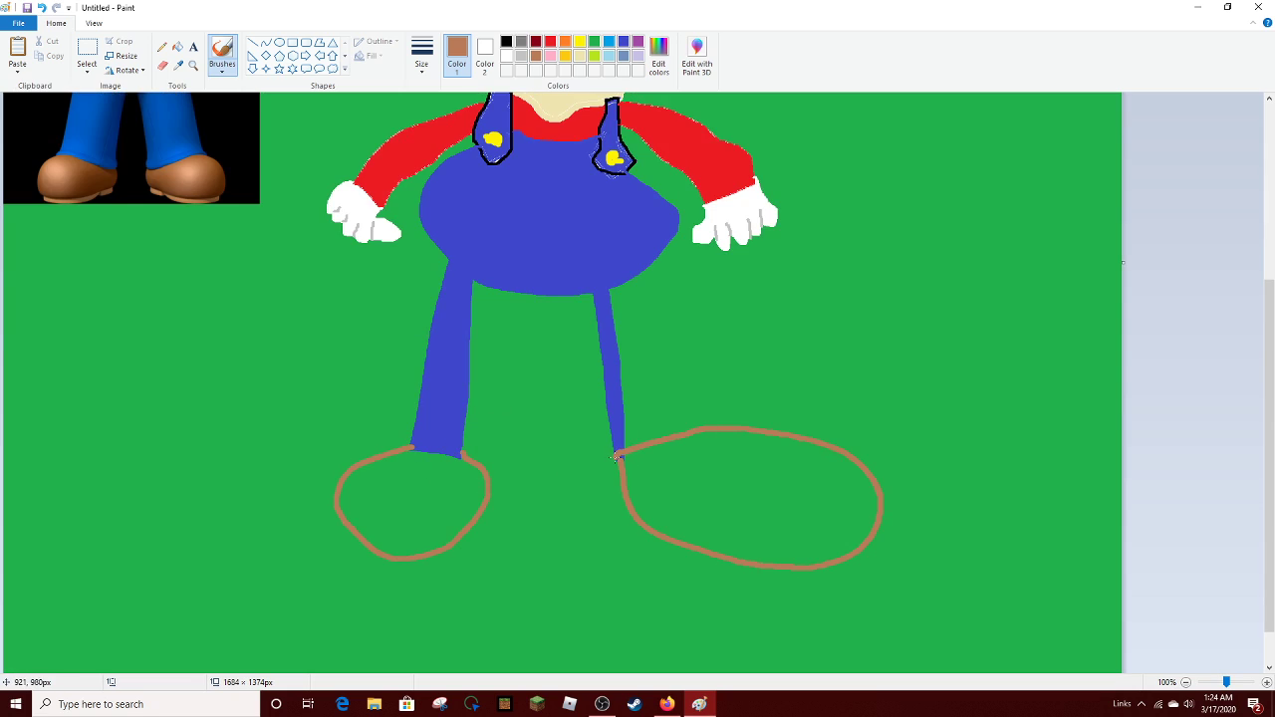
click(178, 47)
click(443, 493)
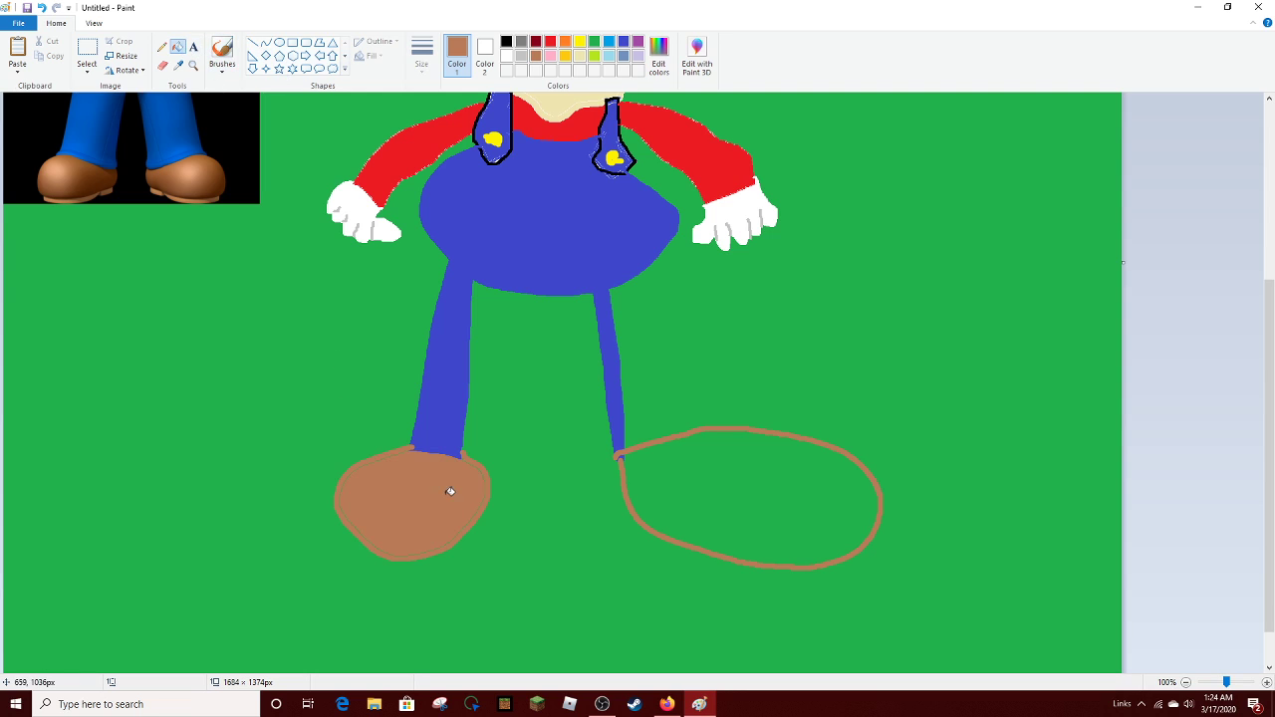
click(735, 469)
Try to fill the red areas of the cap with white, and undo the fill
scroll(711, 456, up, 3)
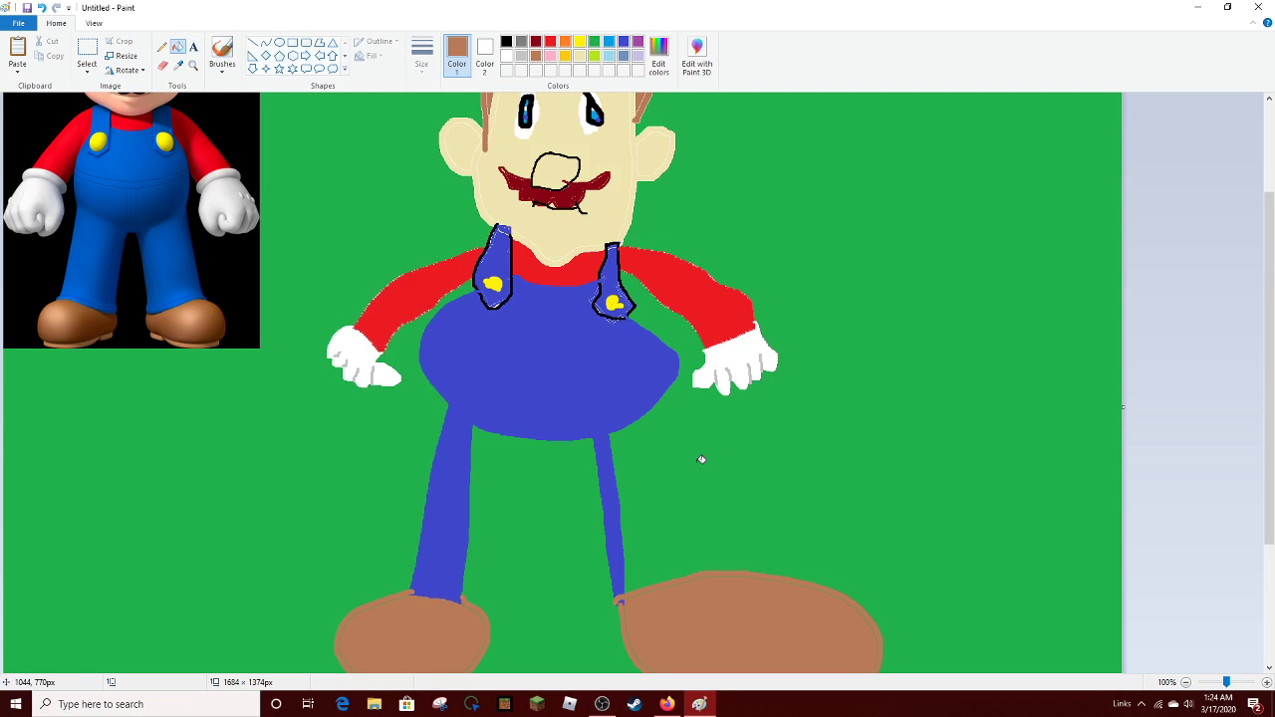
scroll(701, 460, down, 2)
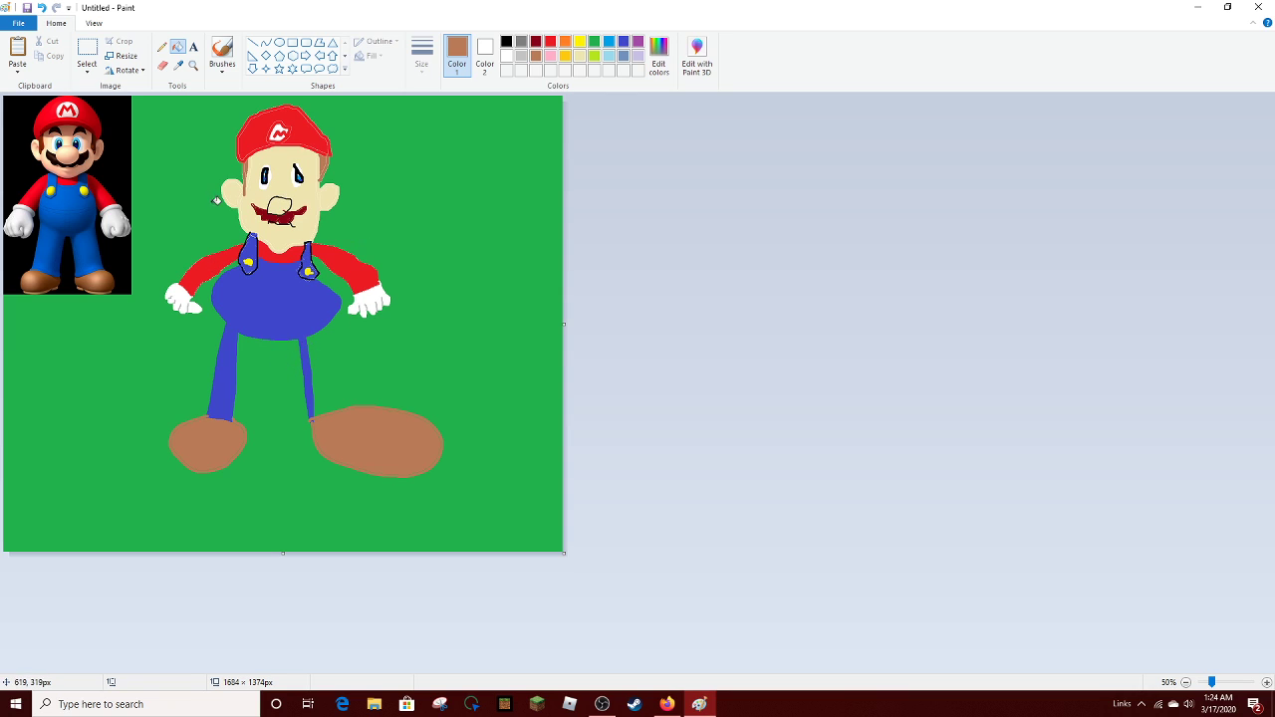
ctrl+scroll(307, 273, up, 1)
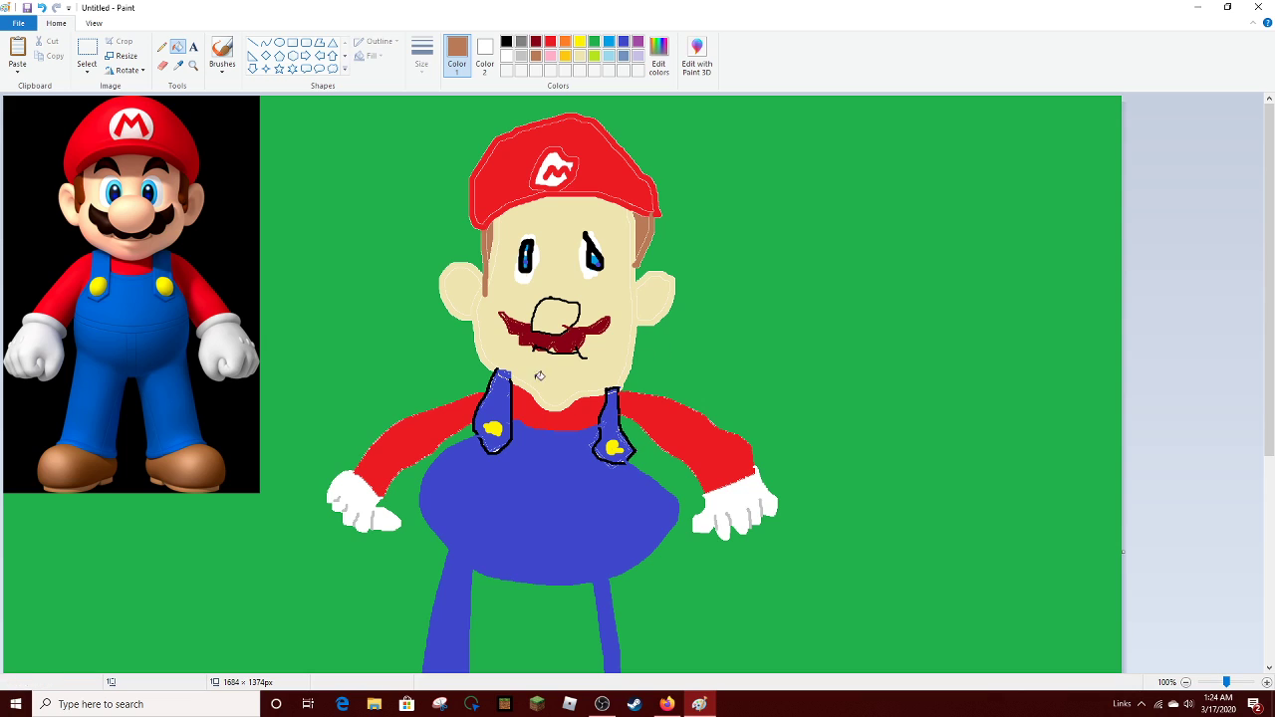
scroll(511, 285, down, 3)
scroll(519, 287, up, 3)
right_click(638, 197)
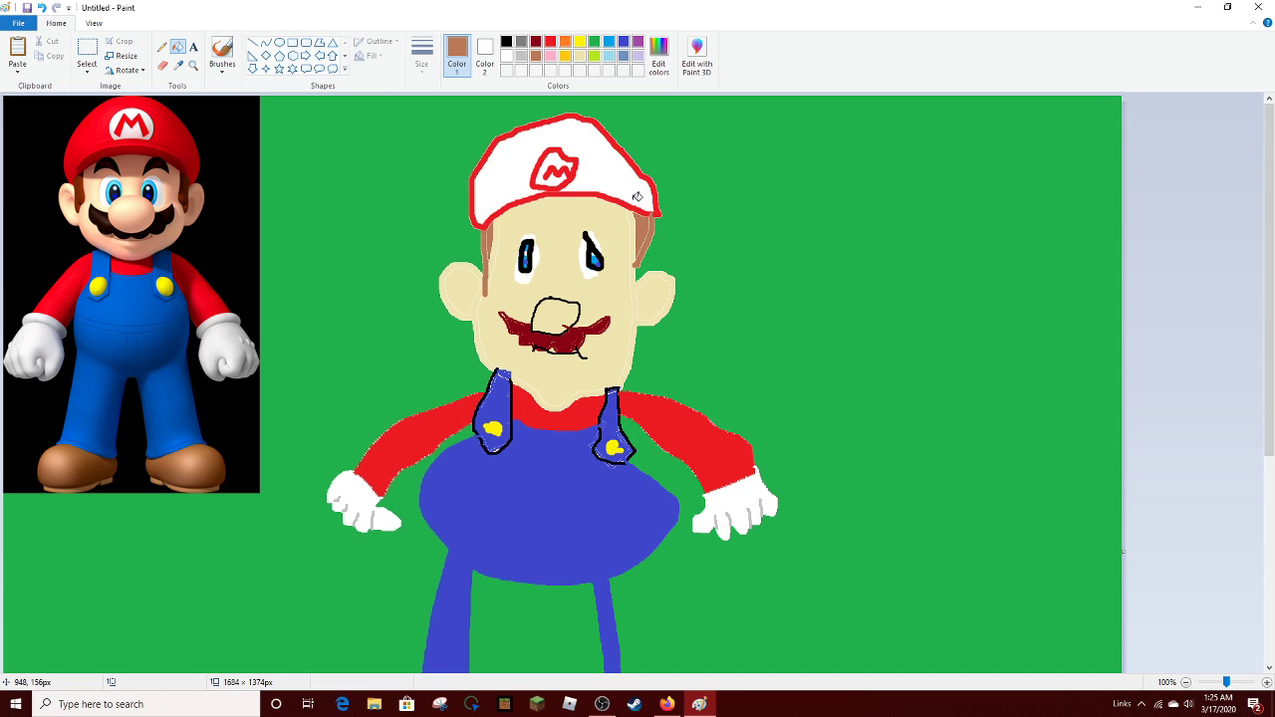
key(ctrl+z)
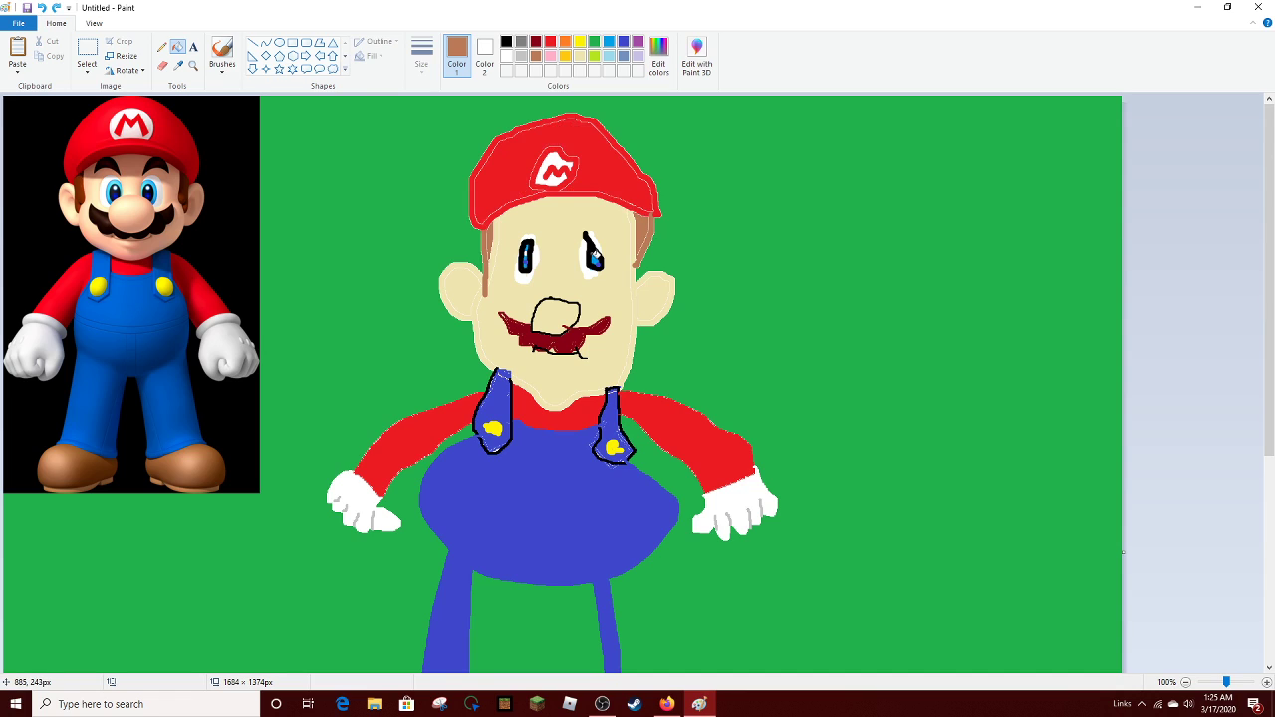
Try to recolor the dark red mustache with a brown fill, and undo the fill
scroll(589, 256, down, 3)
scroll(591, 276, up, 1)
scroll(592, 276, down, 2)
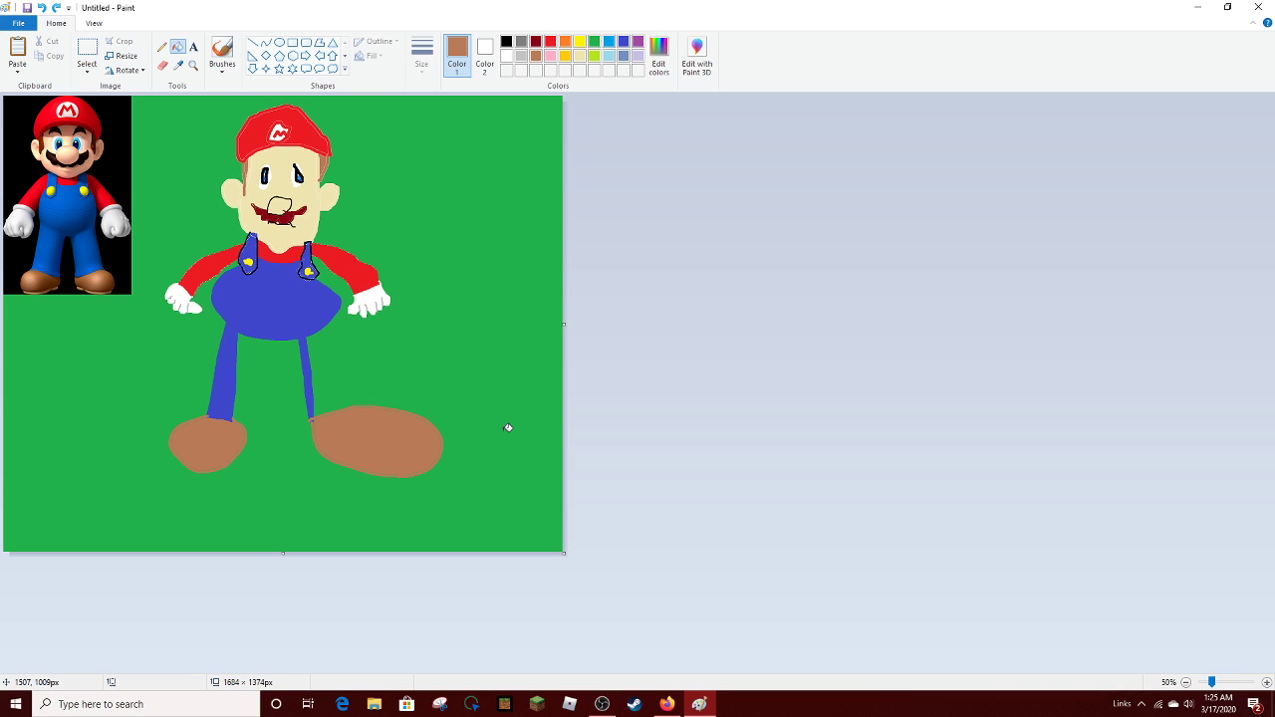
scroll(585, 319, up, 2)
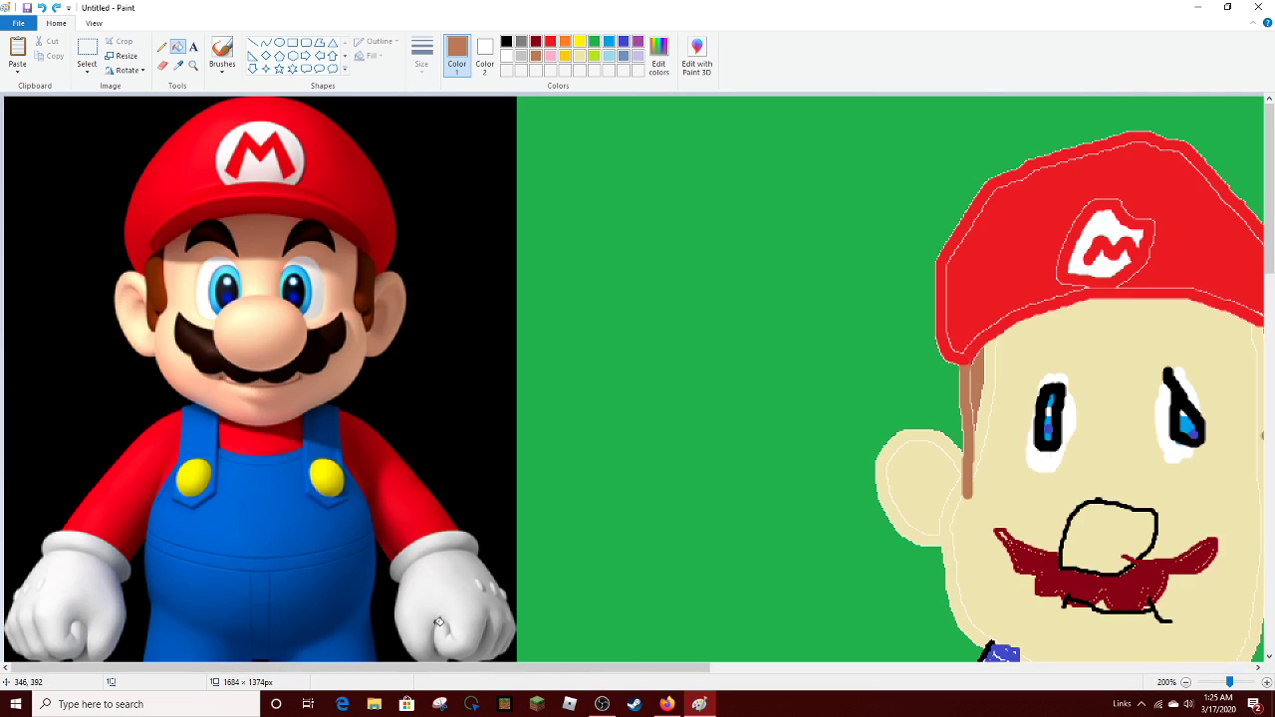
drag(442, 670, 724, 504)
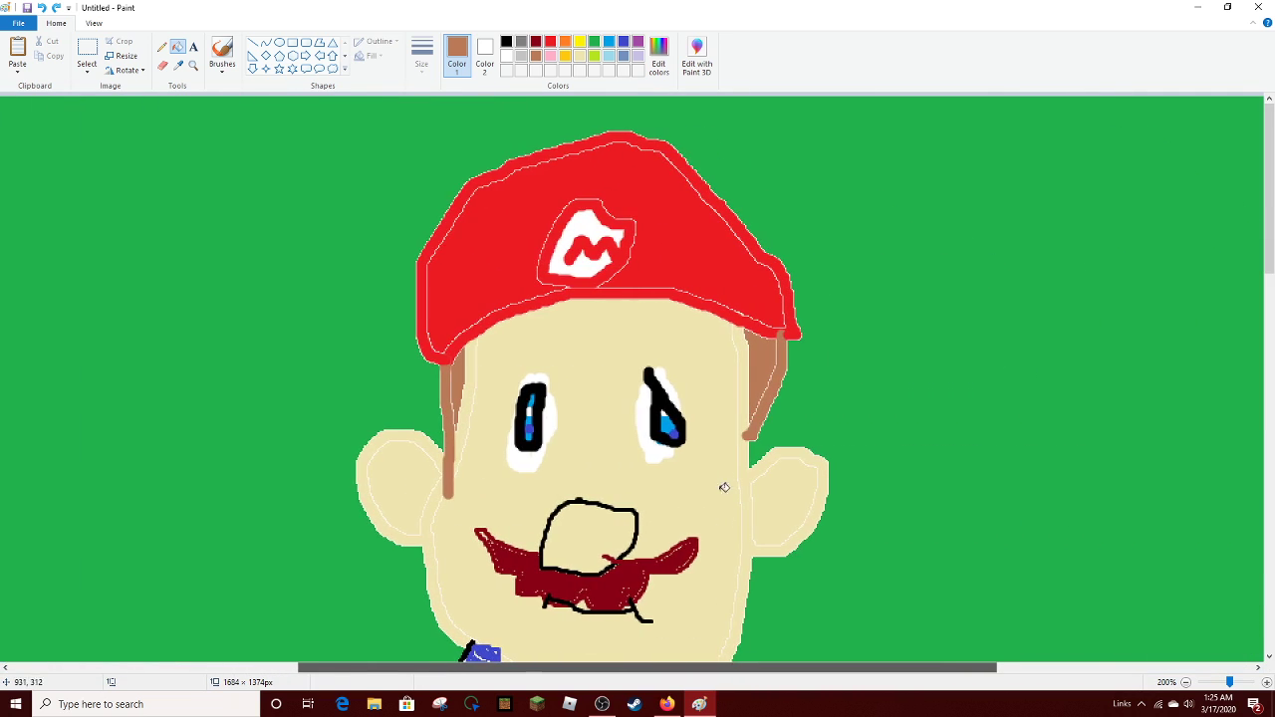
scroll(709, 467, down, 2)
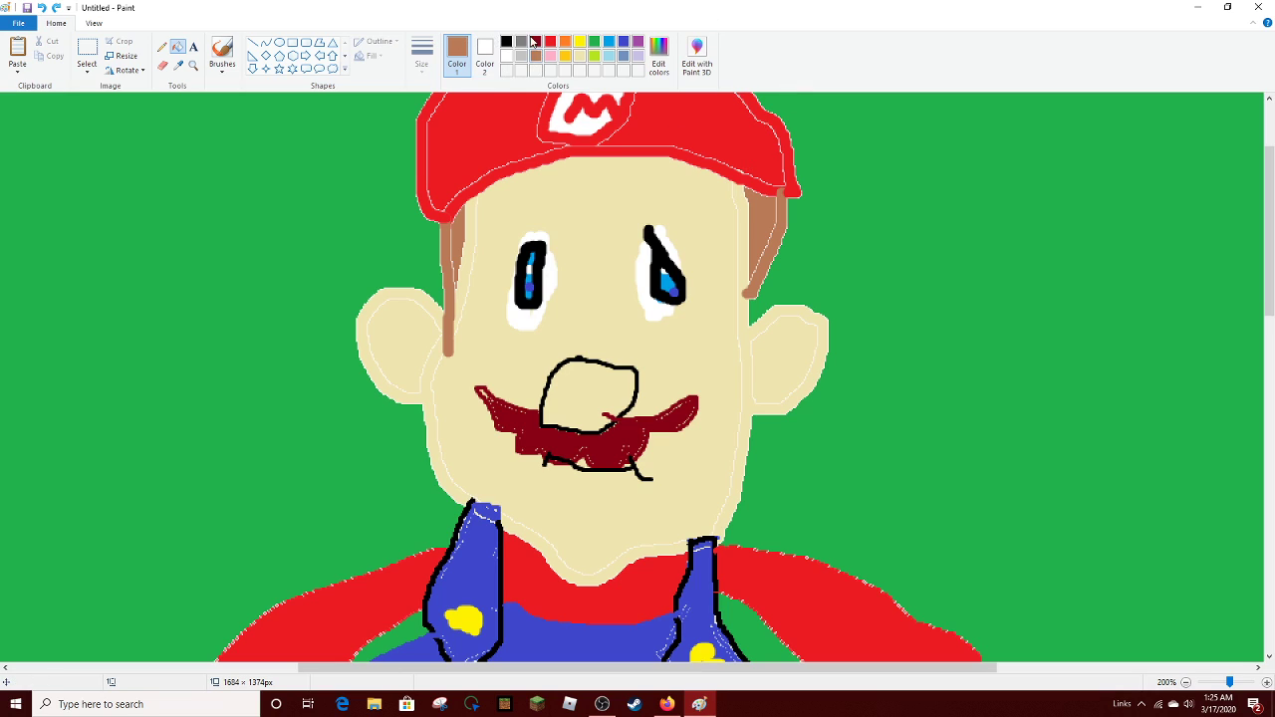
click(488, 394)
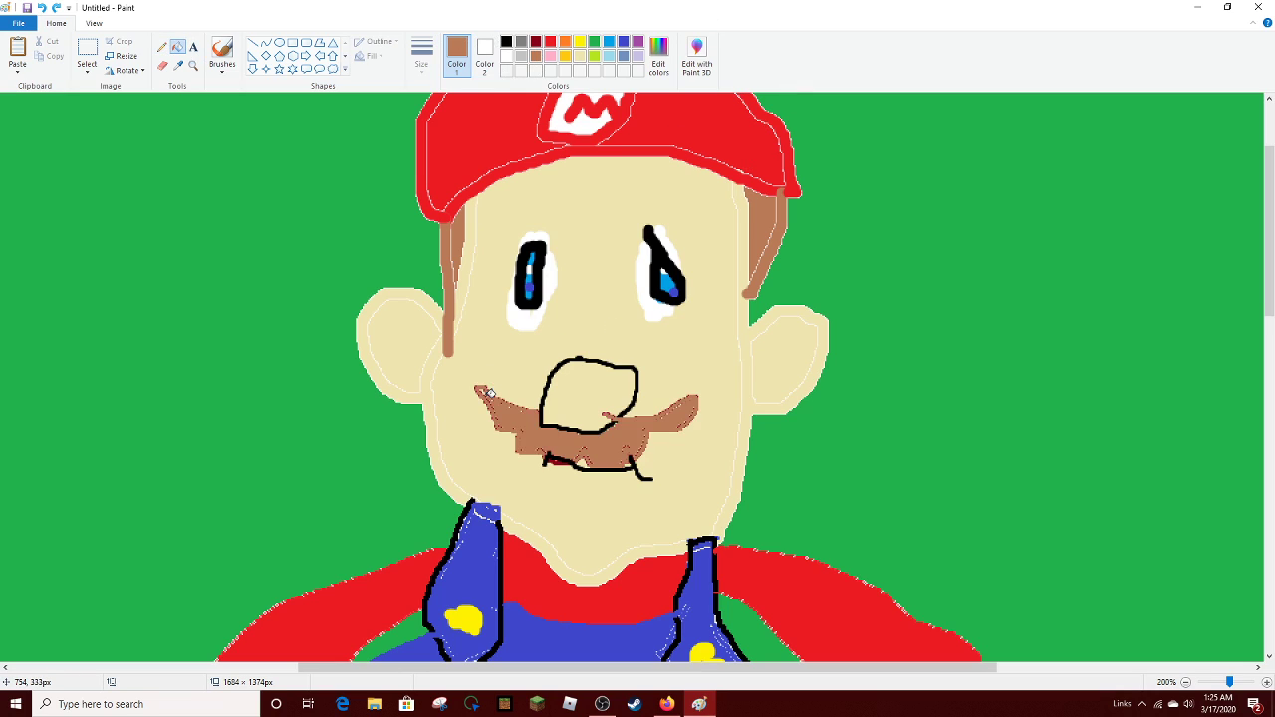
key(ctrl+z)
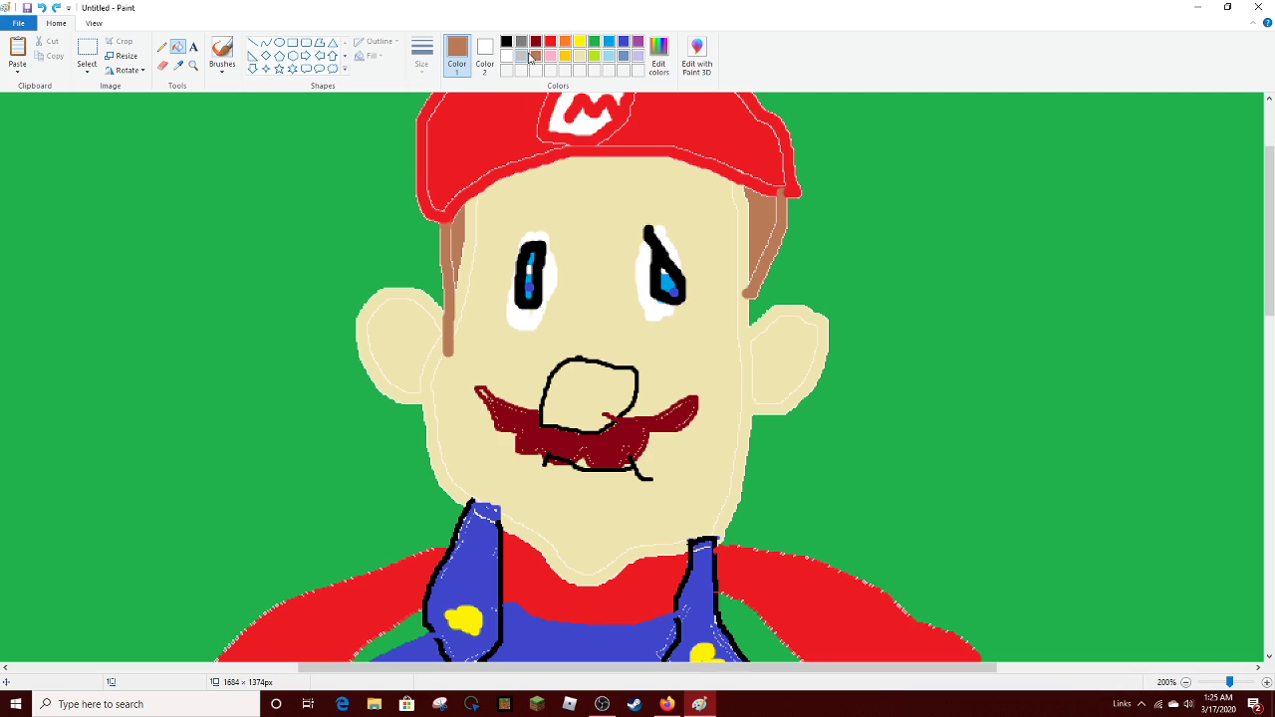
Draw a curled black inner-ear line inside each ear with the pencil
click(535, 40)
click(506, 42)
click(162, 46)
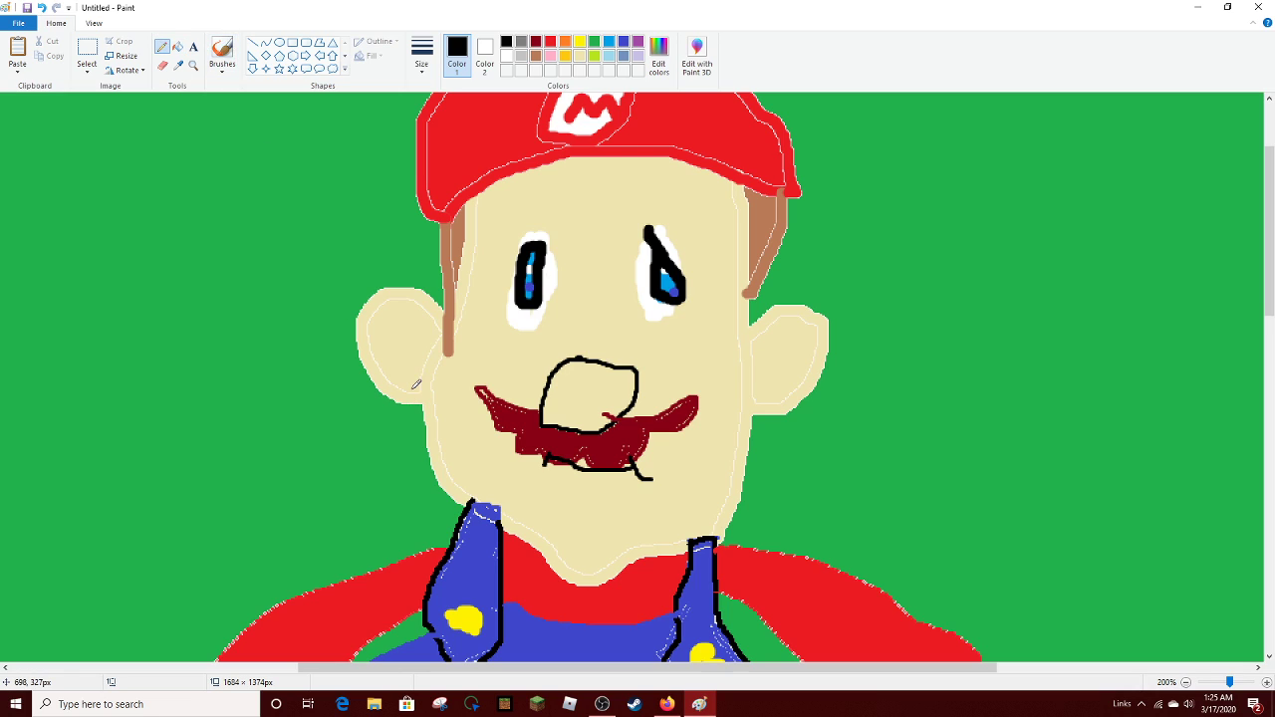
mouse_move(420, 392)
mouse_down()
mouse_move(396, 351)
mouse_move(423, 332)
mouse_move(413, 342)
mouse_up()
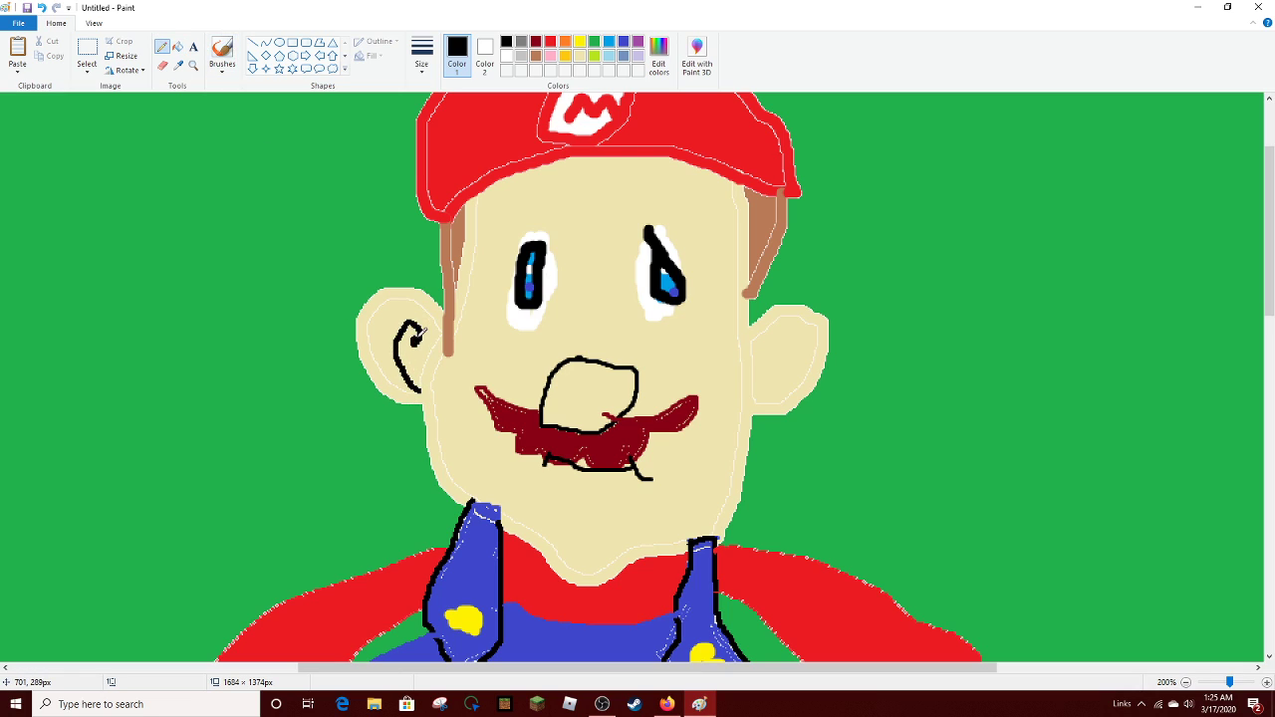
mouse_move(766, 396)
mouse_down()
mouse_move(806, 349)
mouse_move(779, 358)
mouse_move(789, 369)
mouse_move(779, 347)
mouse_up()
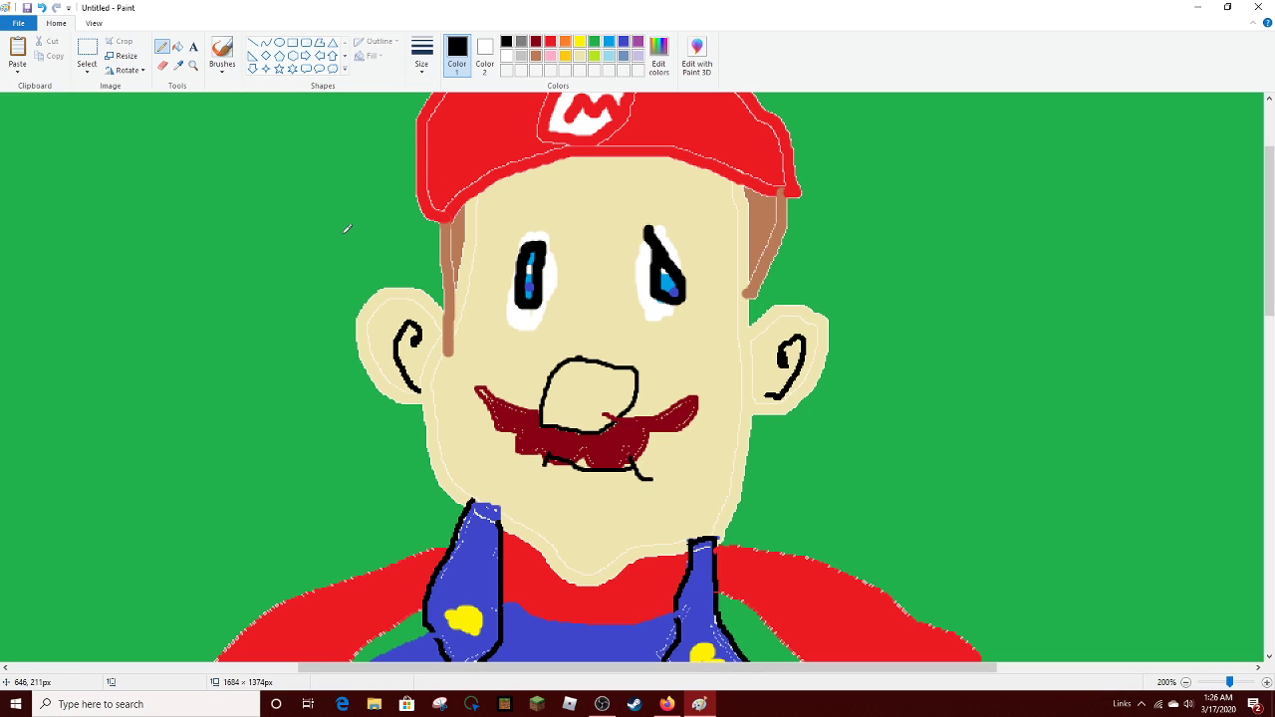
Trim the empty canvas below and beside the figure to 1380 × 1162 px
scroll(396, 237, down, 1)
scroll(443, 306, down, 1)
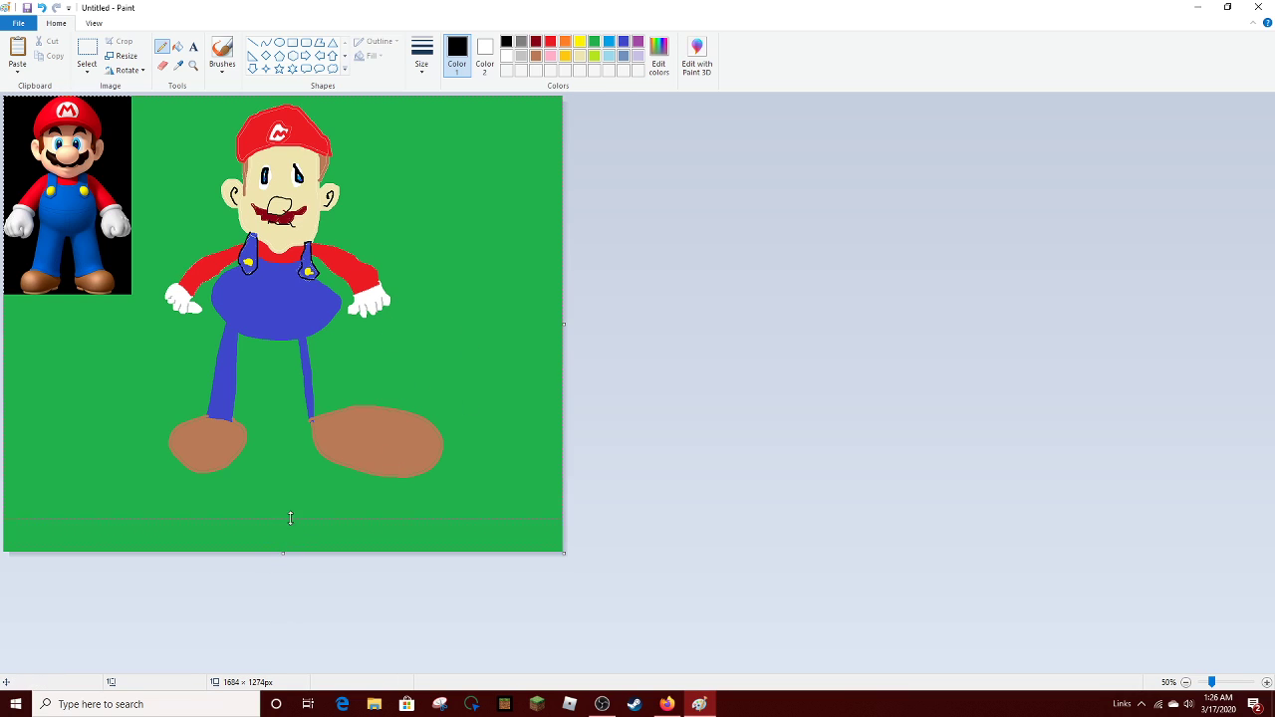
drag(292, 551, 291, 481)
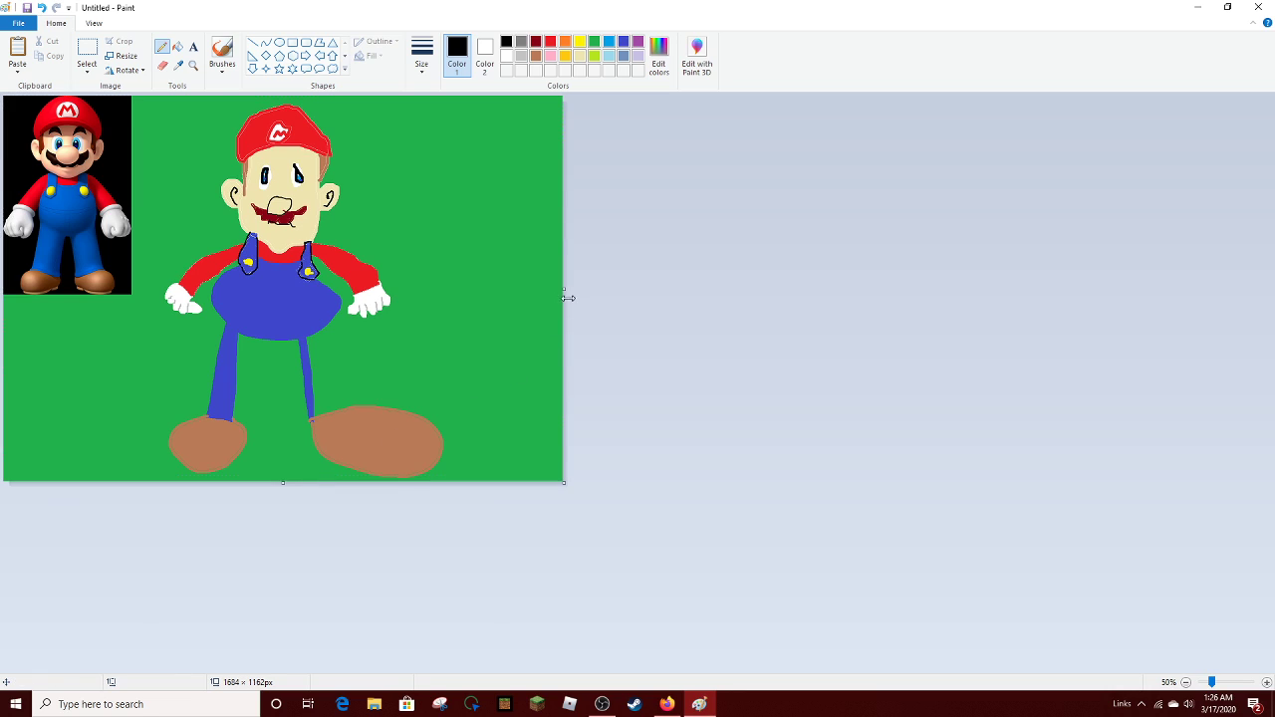
drag(564, 295, 464, 303)
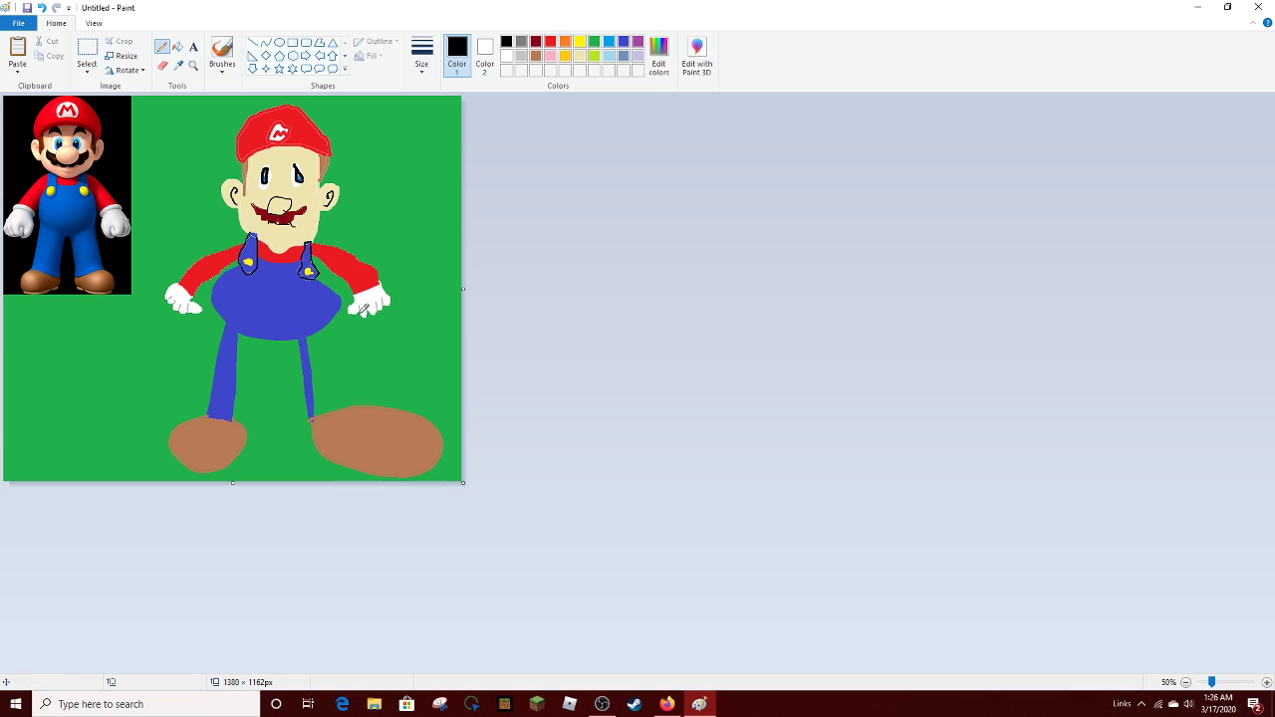
scroll(417, 385, up, 1)
scroll(417, 369, down, 1)
scroll(414, 366, up, 1)
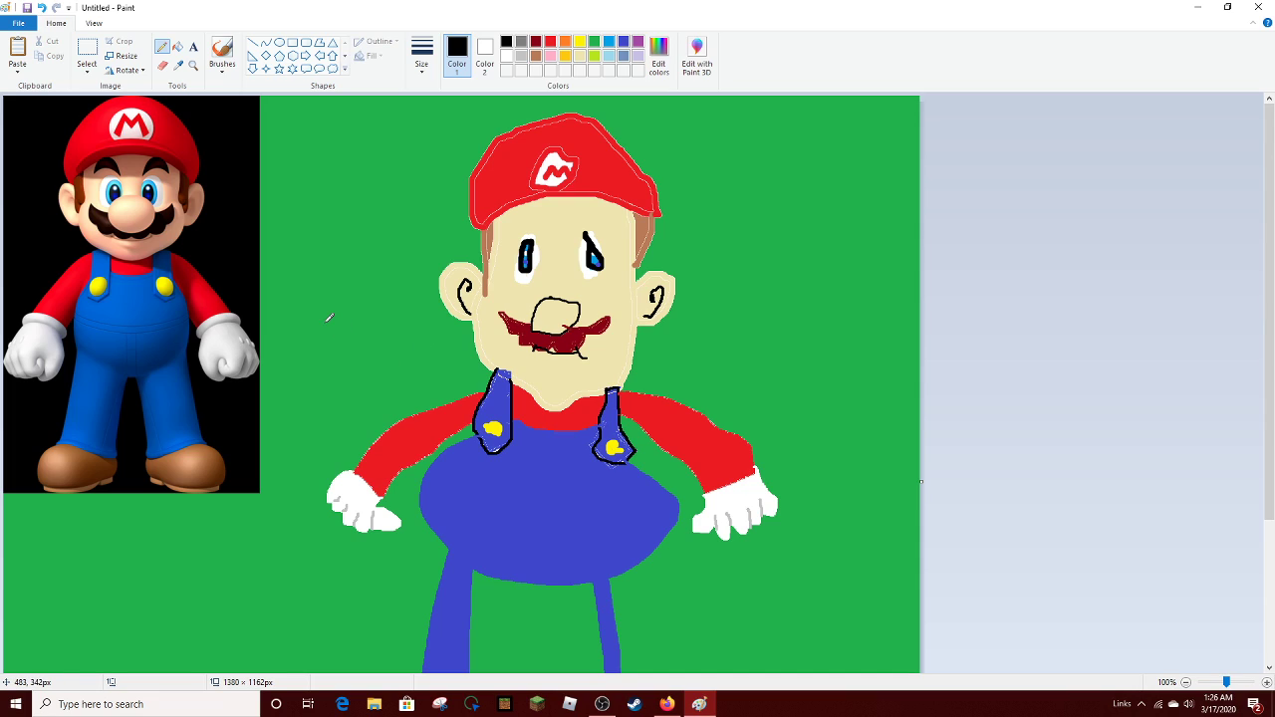